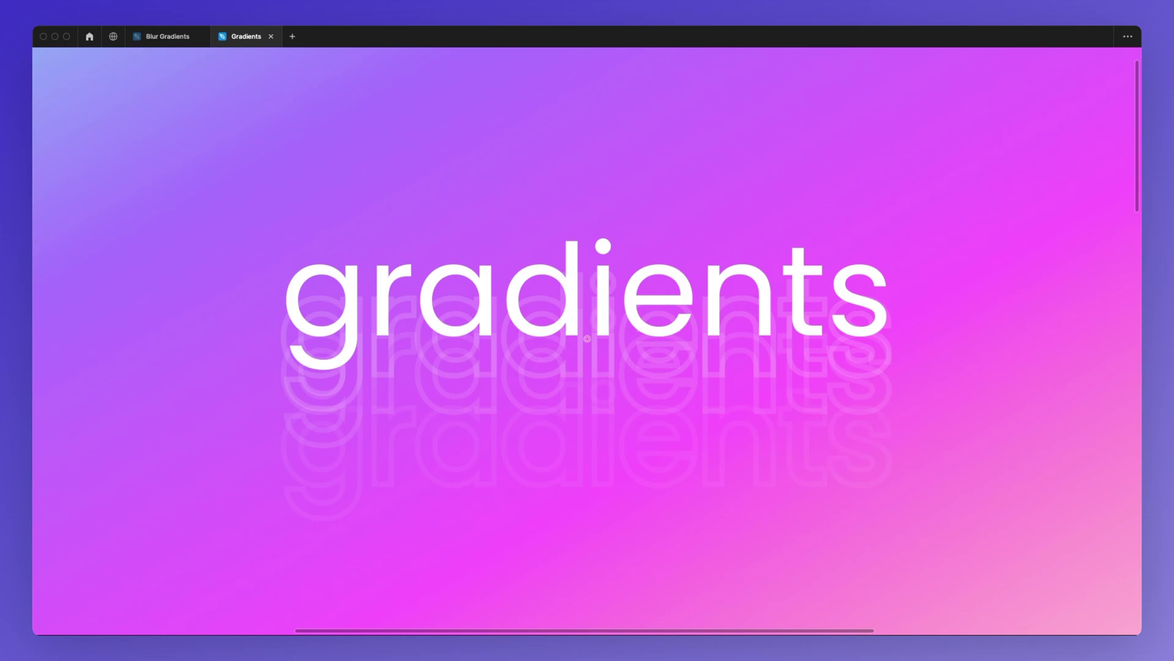
- Zoom out and back in to survey the gradients design on the canvas
scroll(633, 519, down, 5)
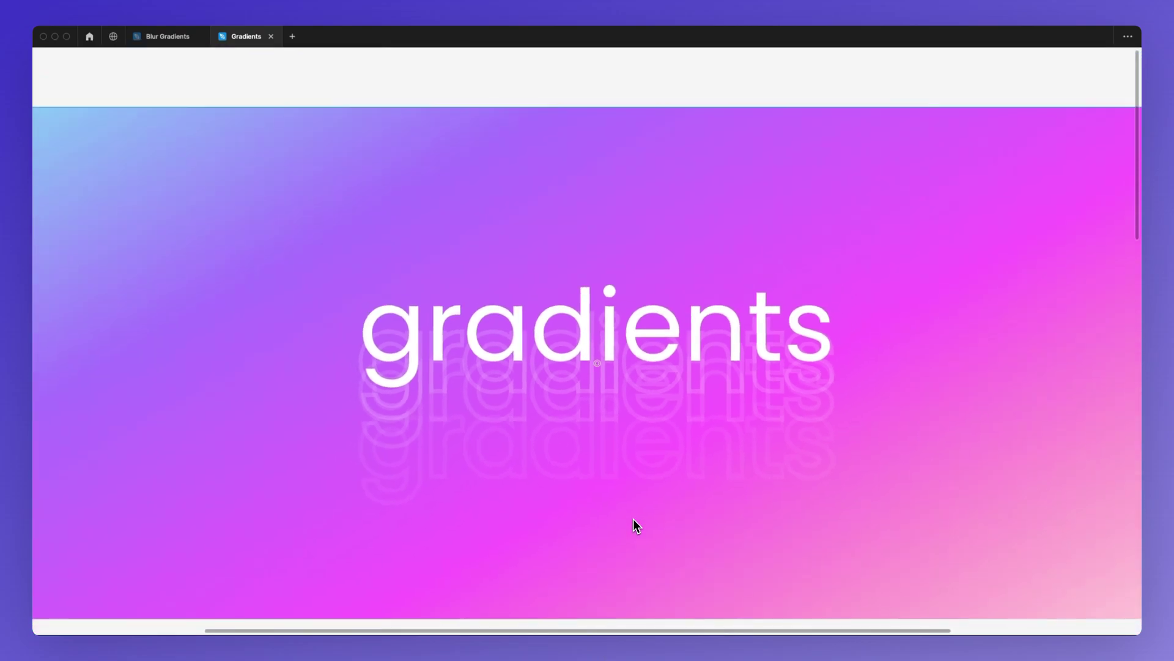
scroll(634, 521, down, 7)
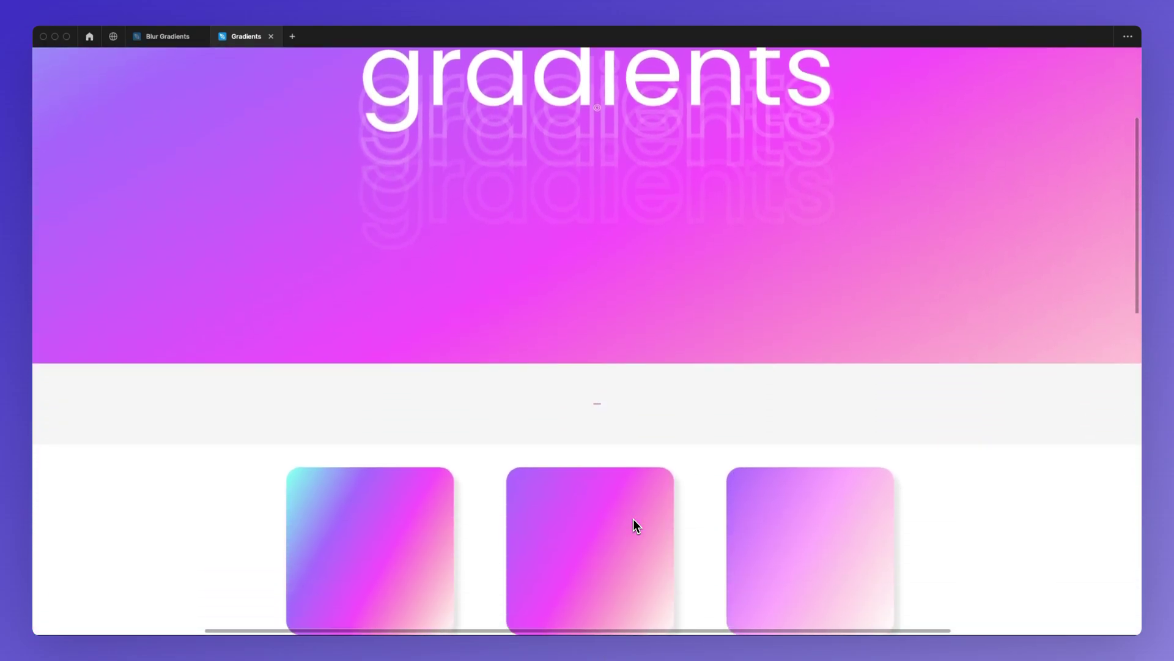
scroll(634, 526, down, 5)
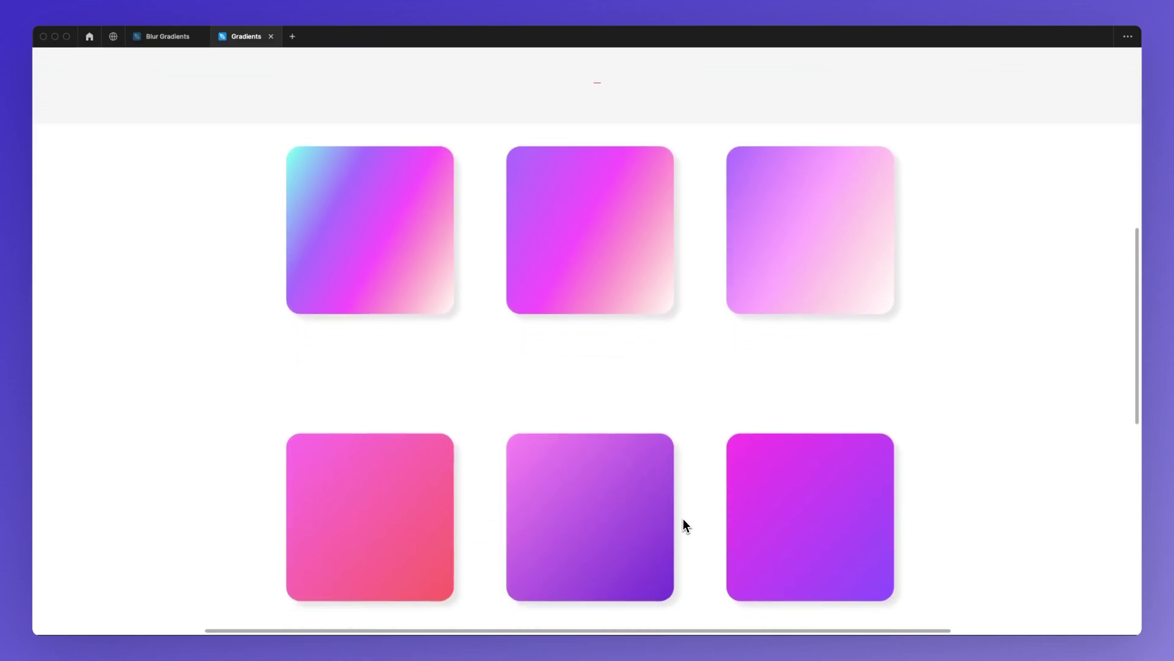
scroll(692, 513, down, 5)
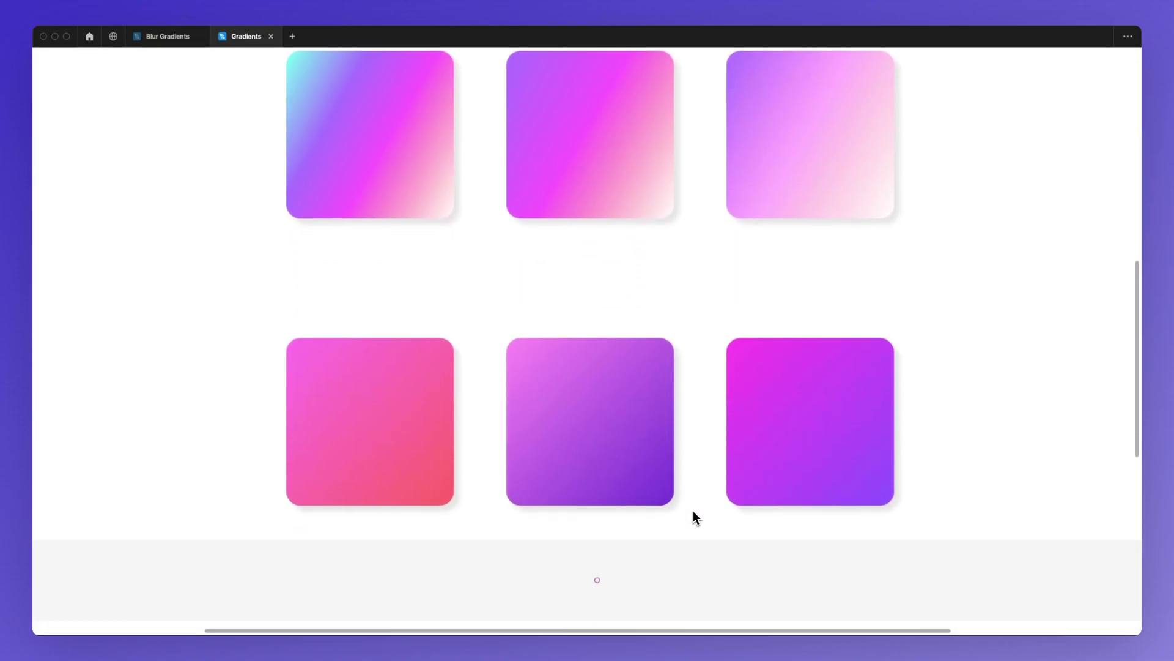
scroll(693, 512, down, 8)
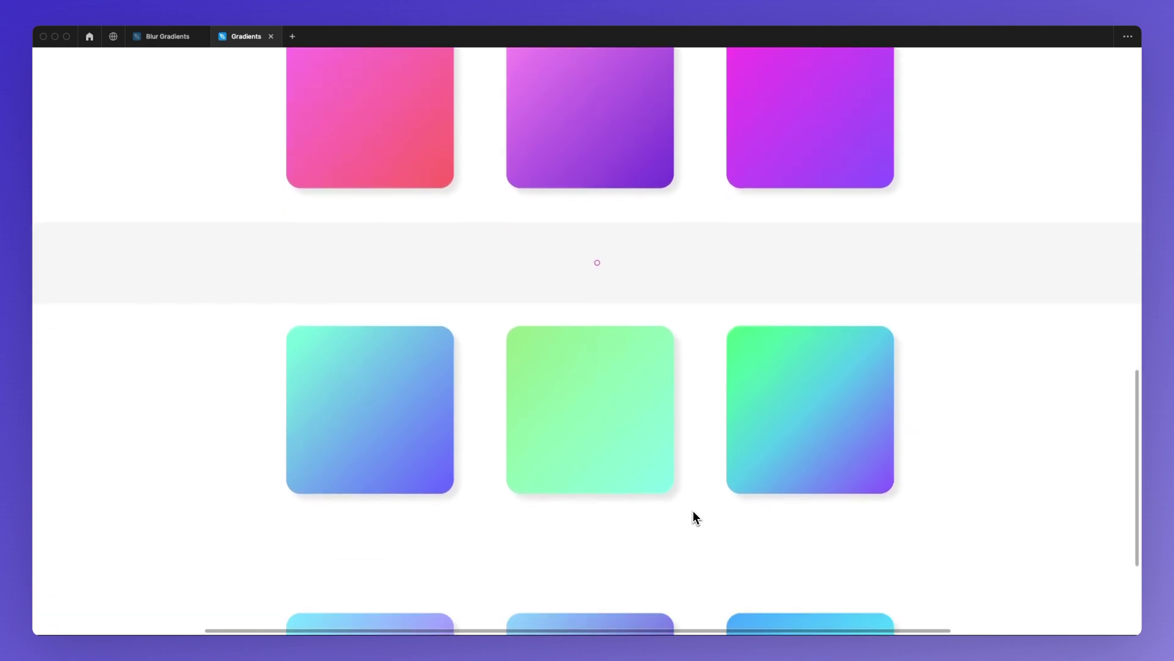
scroll(693, 512, down, 4)
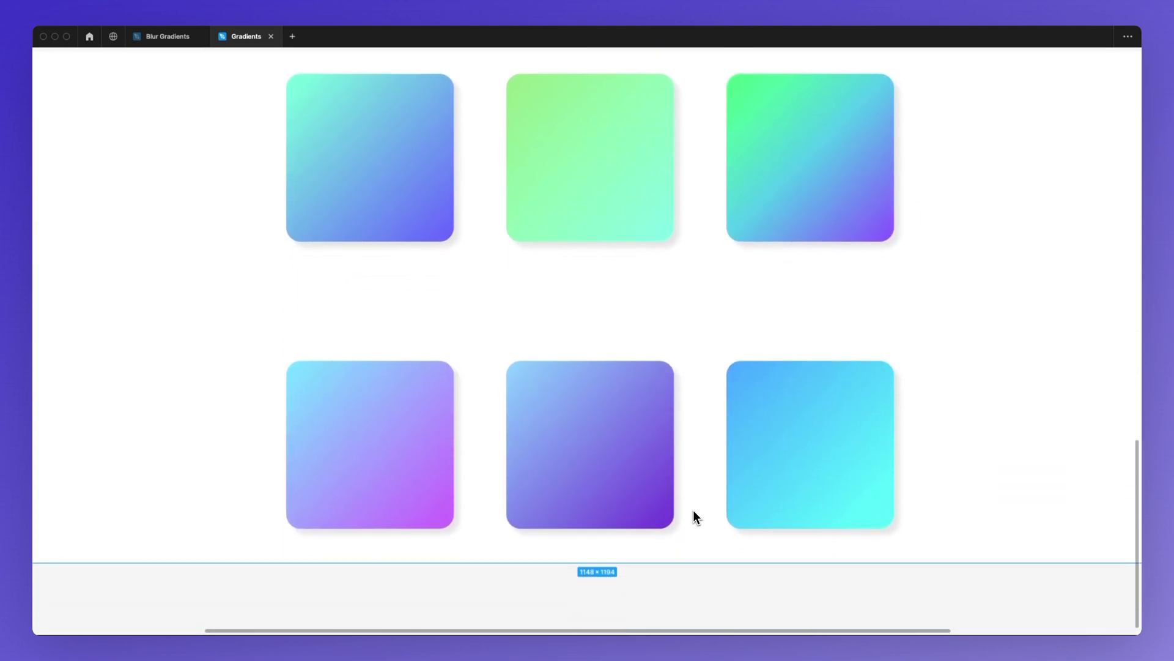
scroll(683, 549, up, 3)
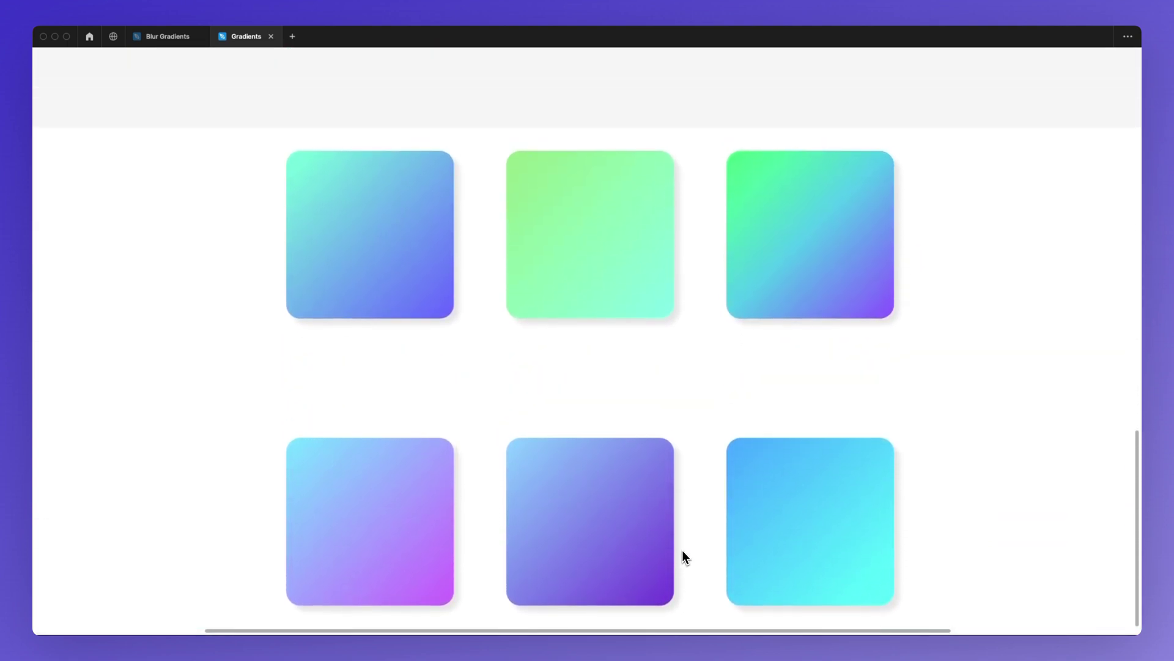
scroll(682, 549, up, 5)
scroll(682, 549, up, 5)
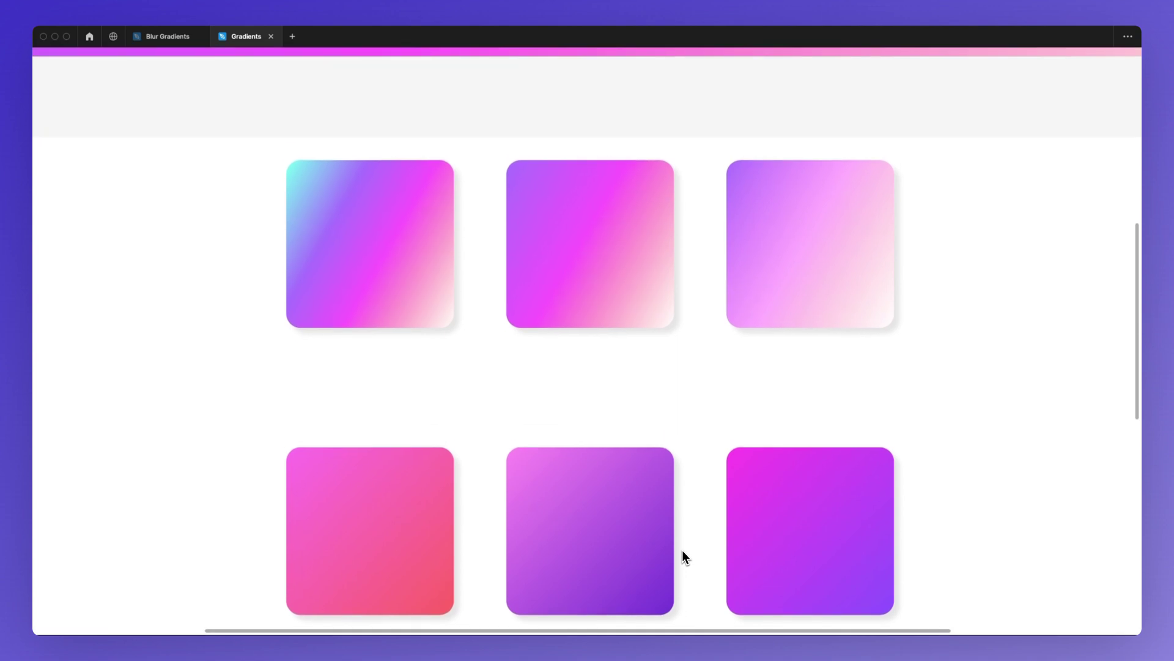
- Bring back the editor panels and pan right to empty canvas beside the gradient cards
scroll(681, 550, down, 1)
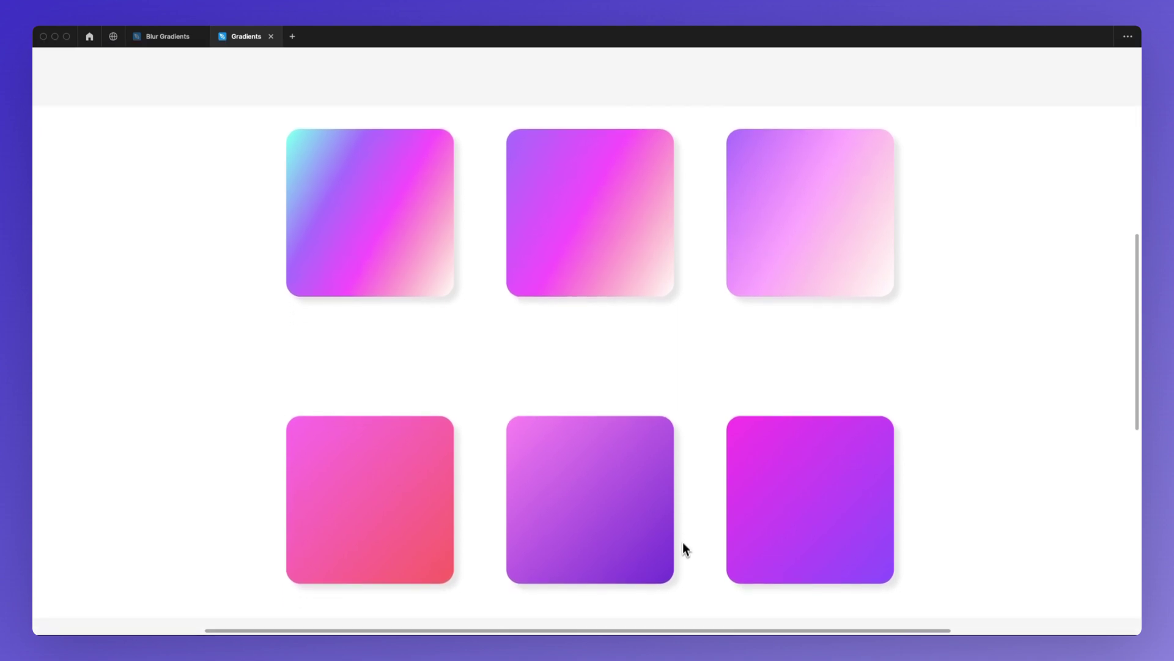
key(super+backslash)
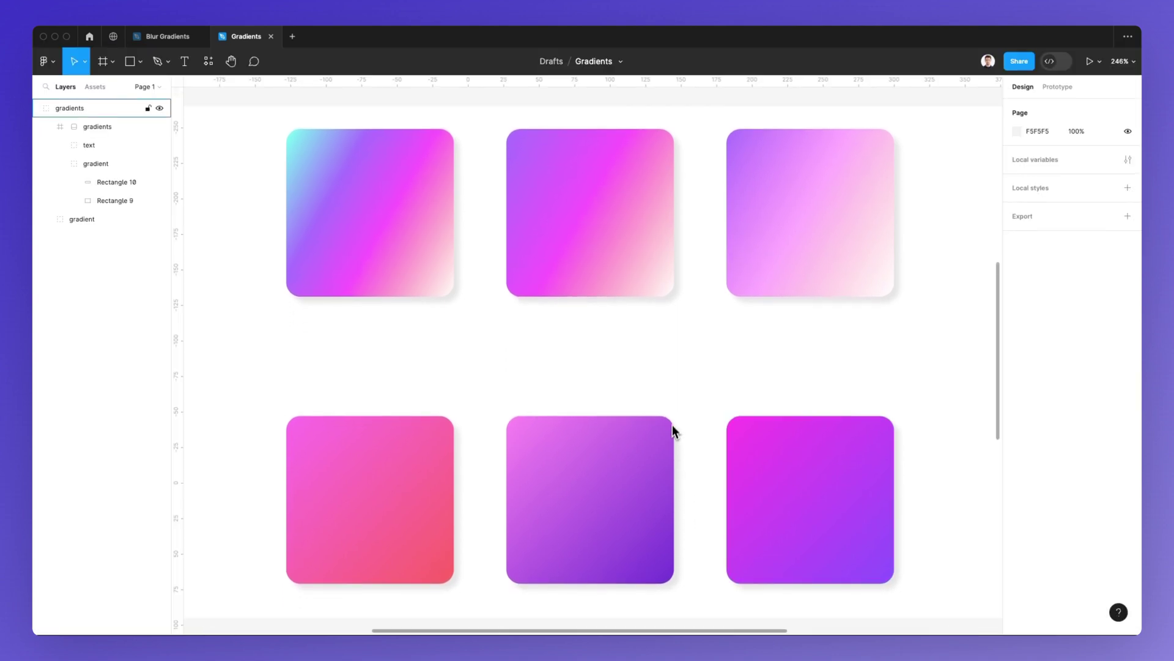
scroll(677, 408, down, 2)
scroll(677, 408, down, 5)
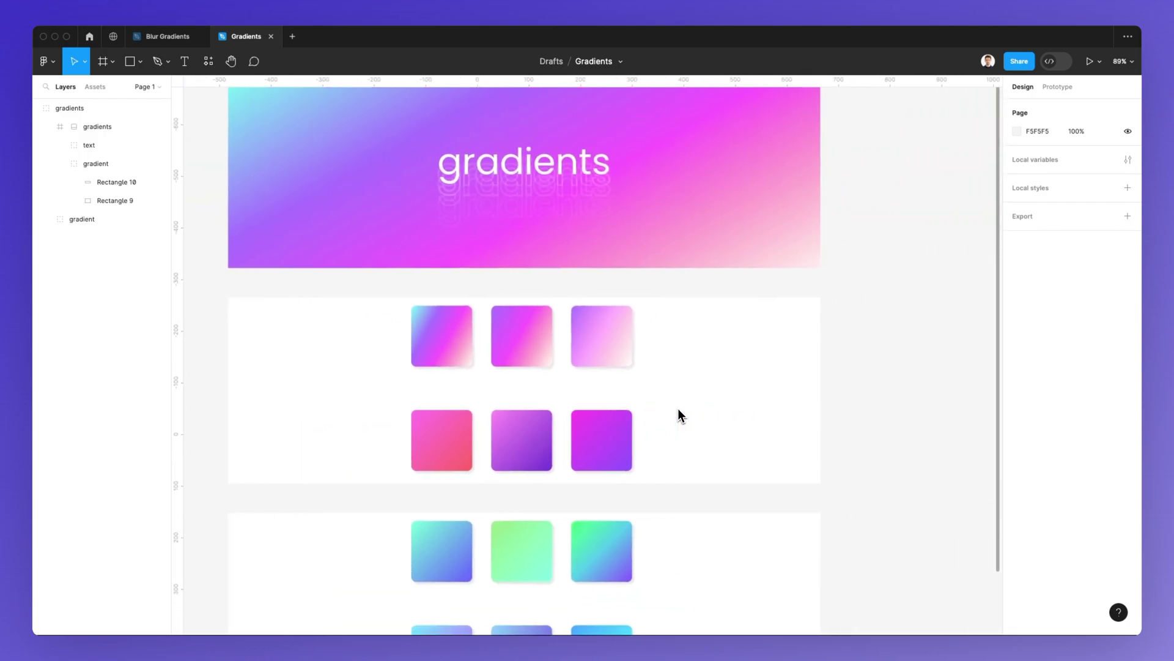
scroll(677, 408, right, 9)
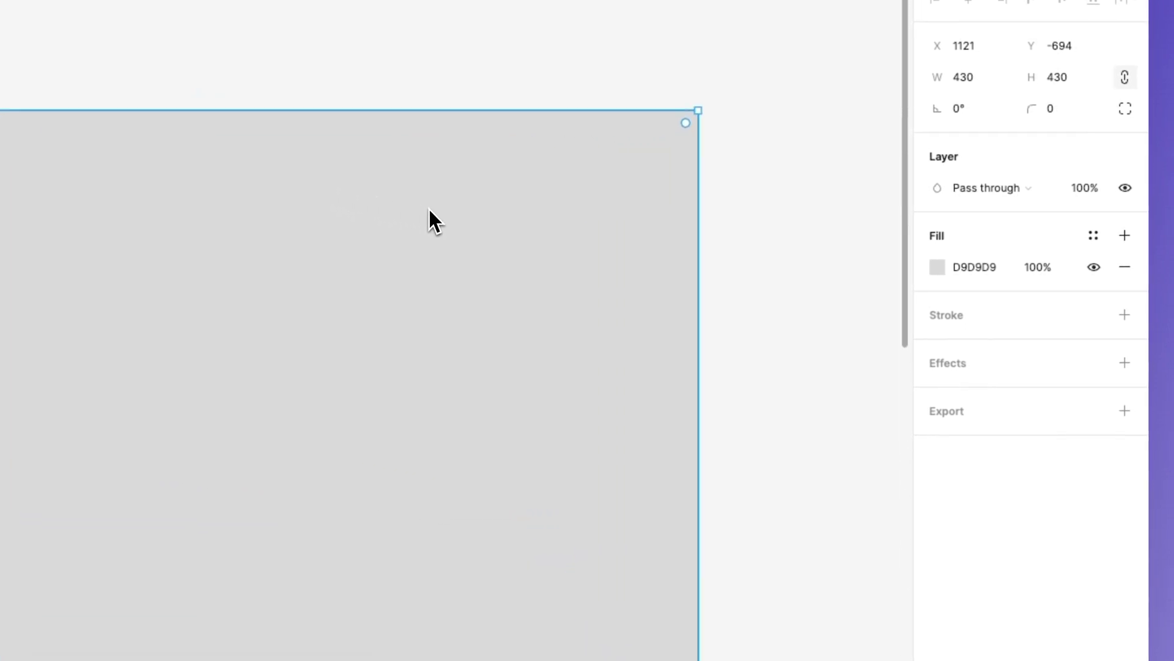
- Switch the 430×430 square's grey fill to a linear gradient from 5200FF purple to transparent D9D9D9
scroll(507, 219, down, 3)
scroll(507, 218, right, 2)
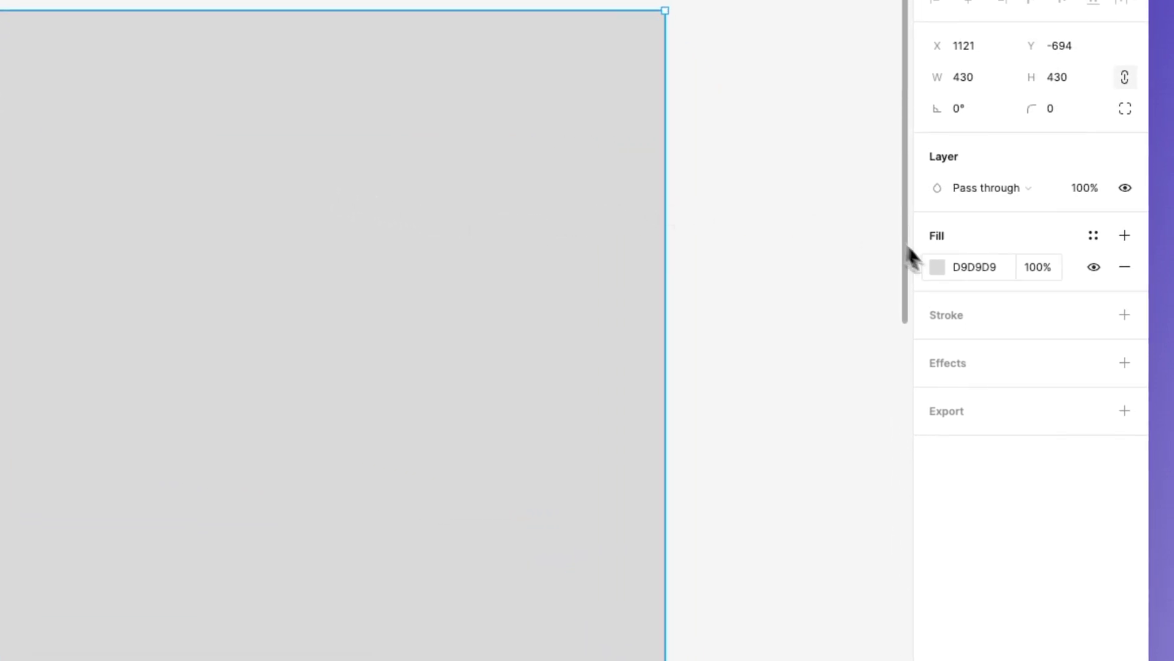
click(937, 267)
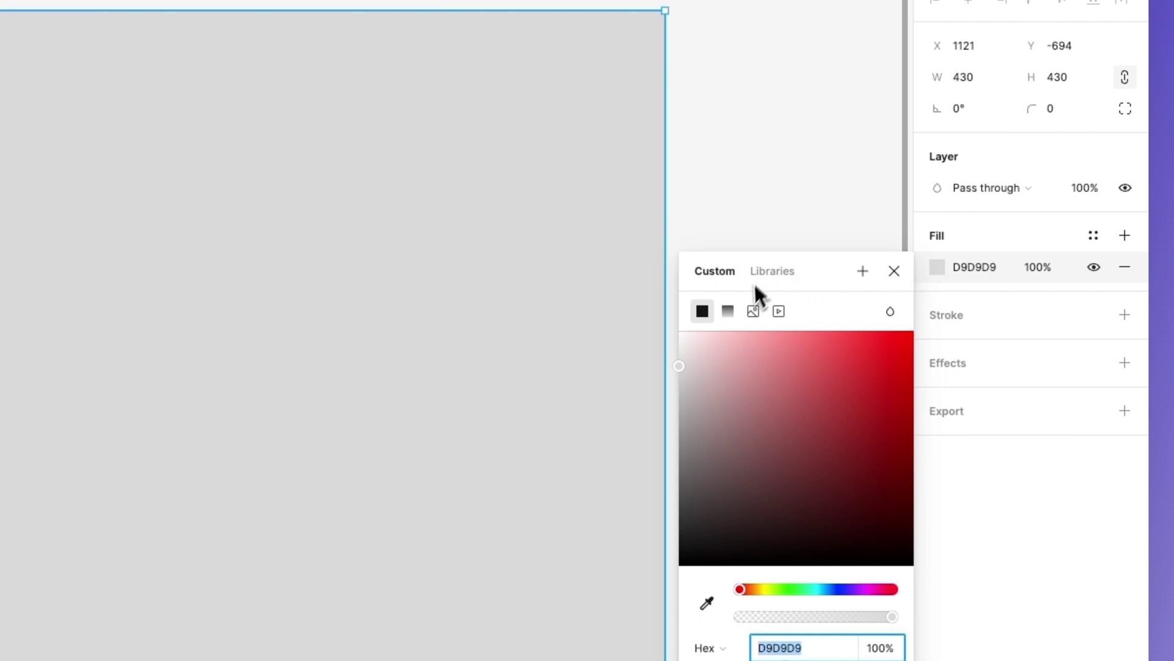
click(728, 311)
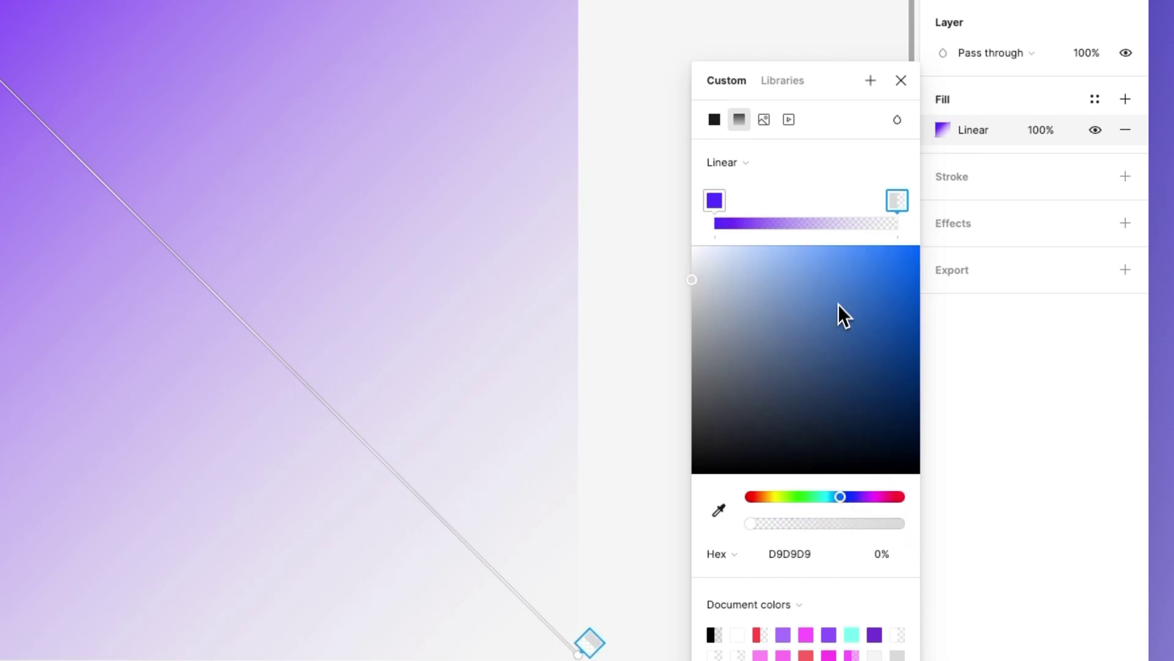
- Make the gradient's end stop 00C2FF cyan at 100% opacity
drag(845, 286, 939, 241)
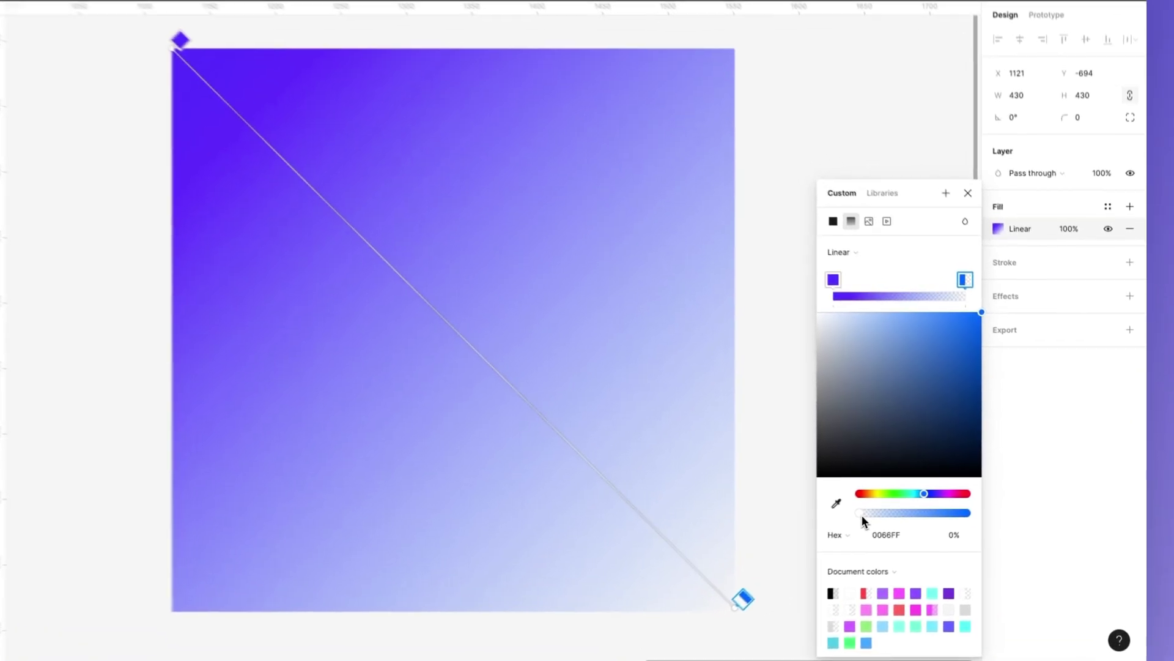
drag(902, 506, 1012, 516)
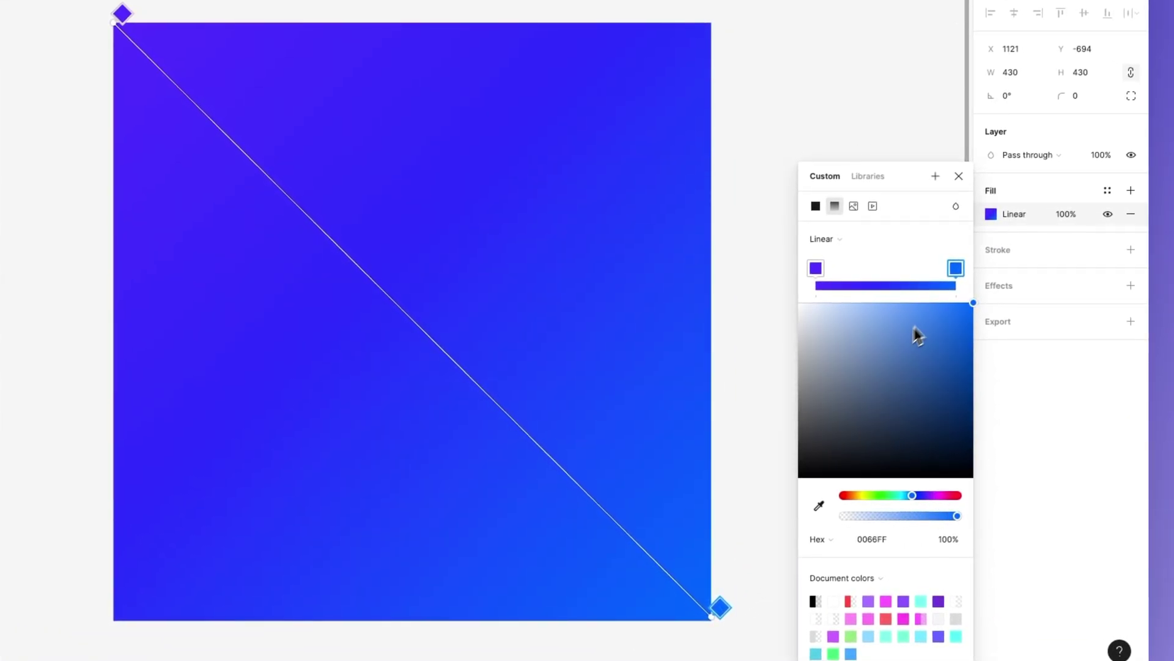
drag(912, 494, 906, 495)
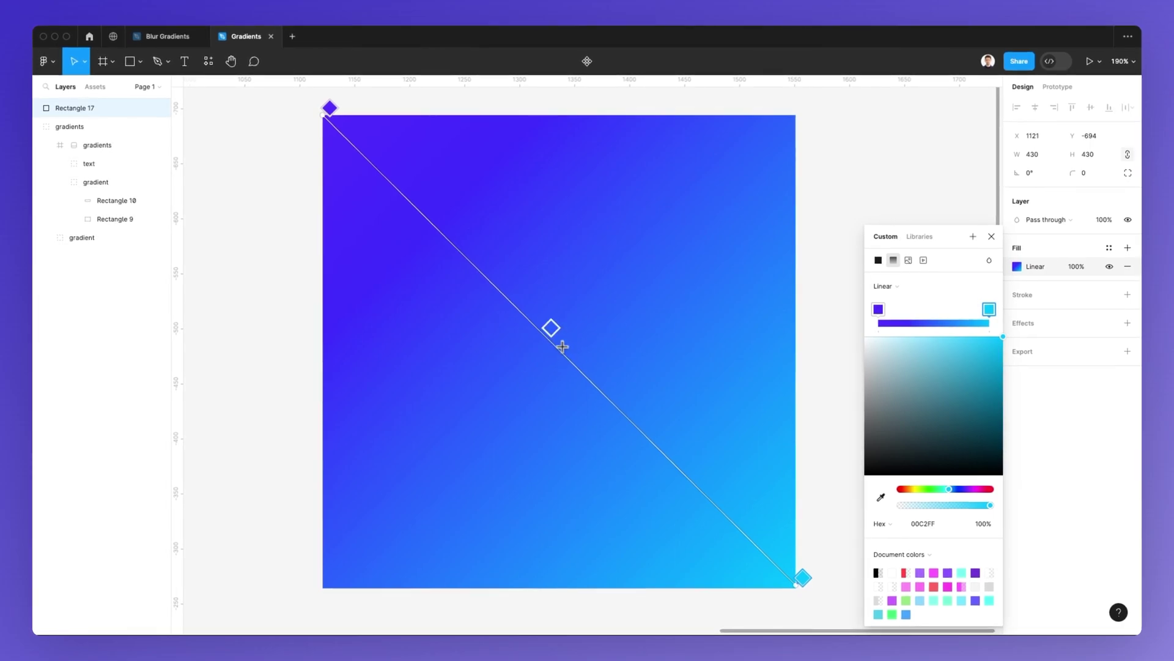
- Add a middle gradient stop coloured 27D8FF at 100%
click(576, 352)
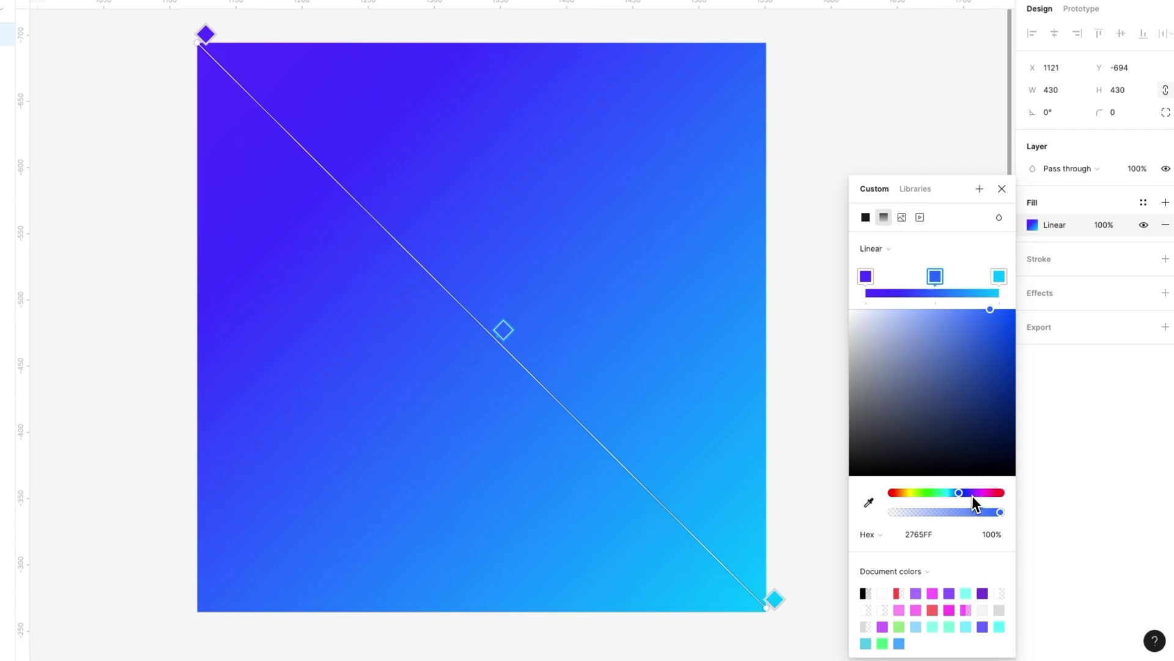
drag(973, 493, 949, 490)
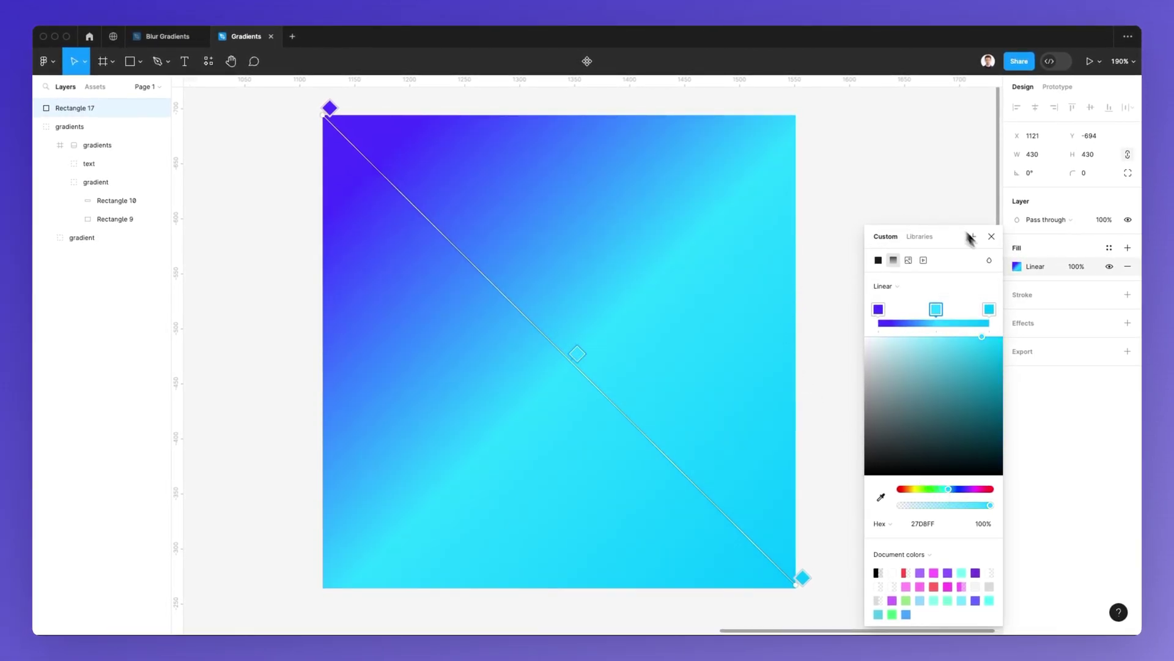
scroll(831, 340, down, 2)
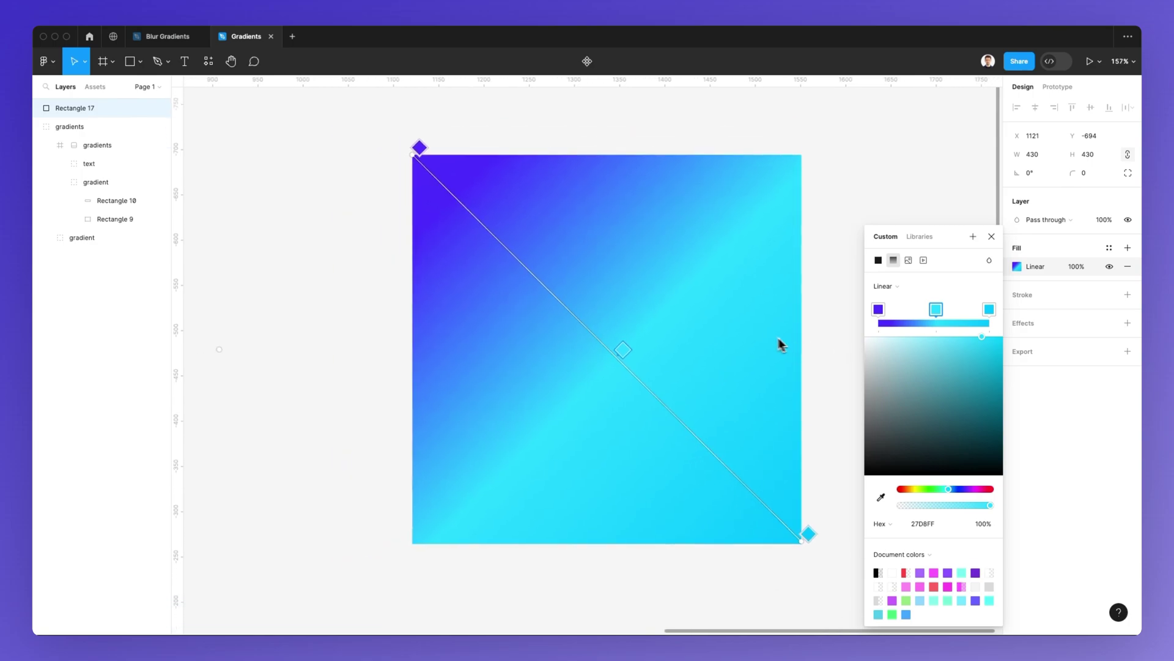
scroll(777, 343, down, 1)
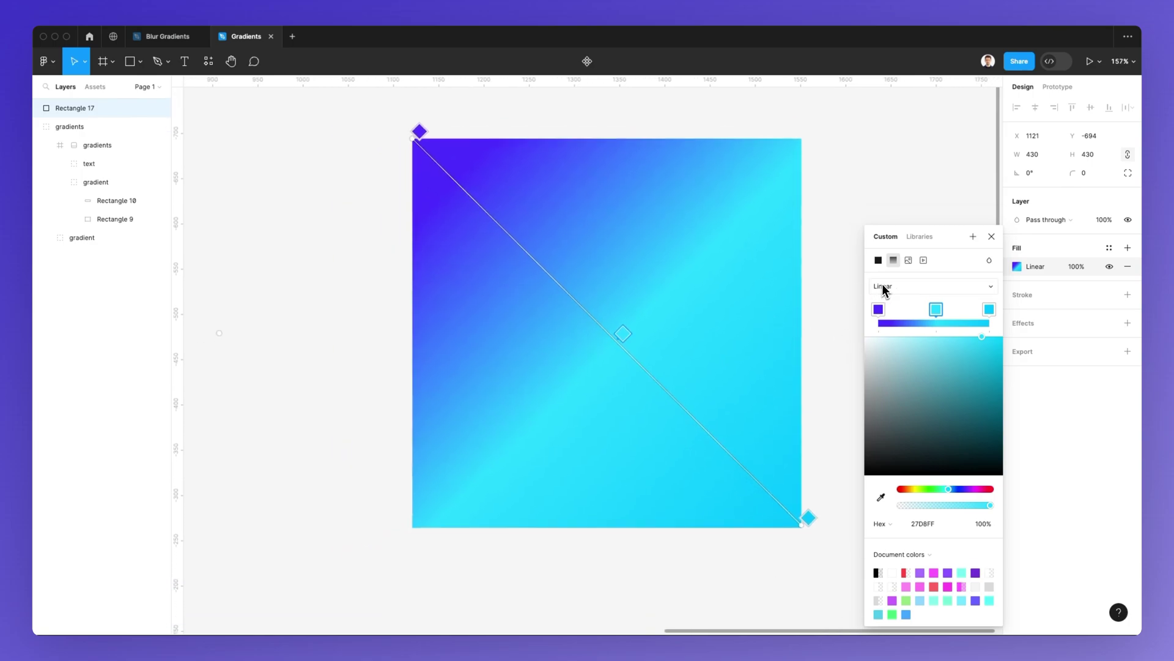
- Try radial, angular and diamond gradient types, then settle on linear
click(884, 285)
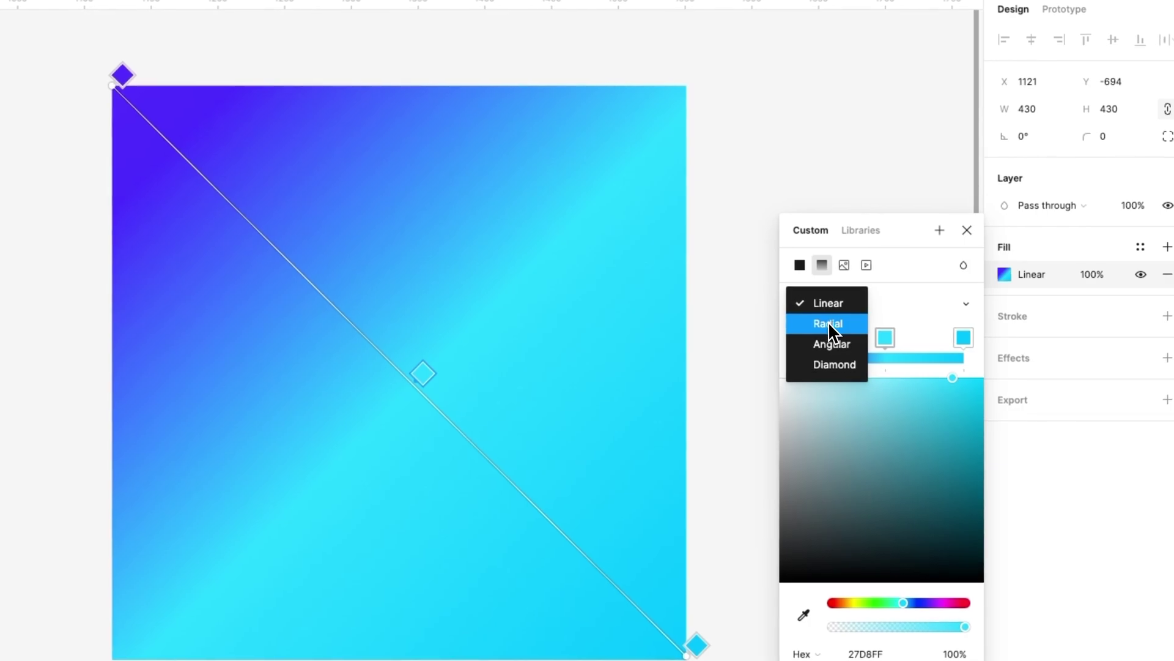
click(828, 323)
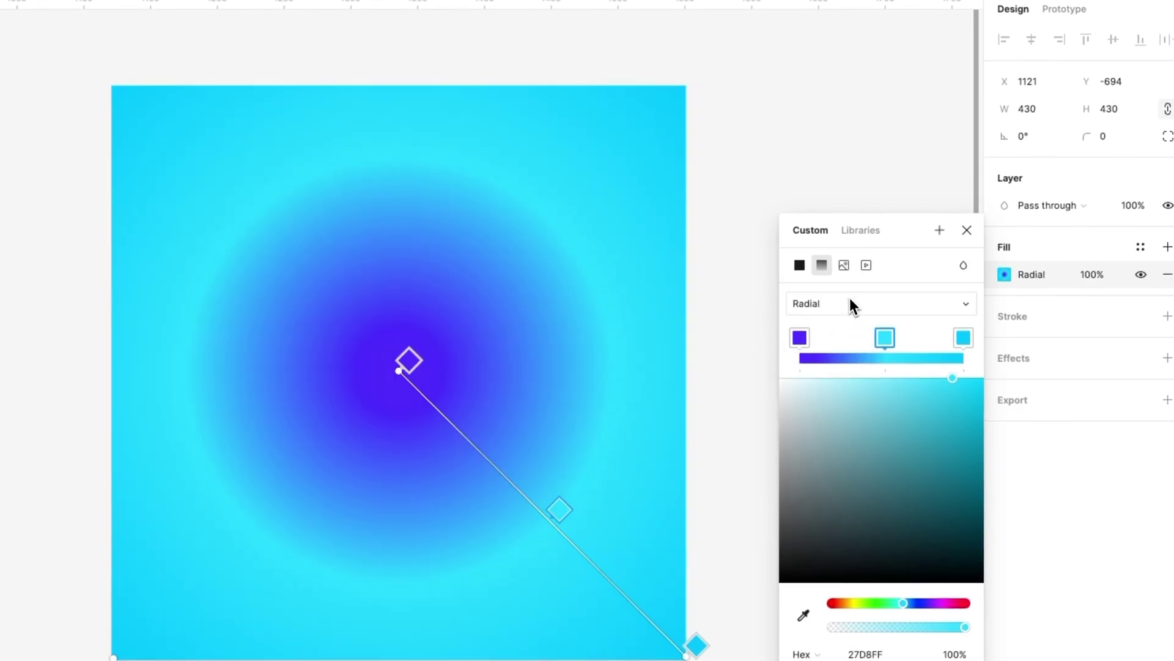
click(850, 303)
click(853, 322)
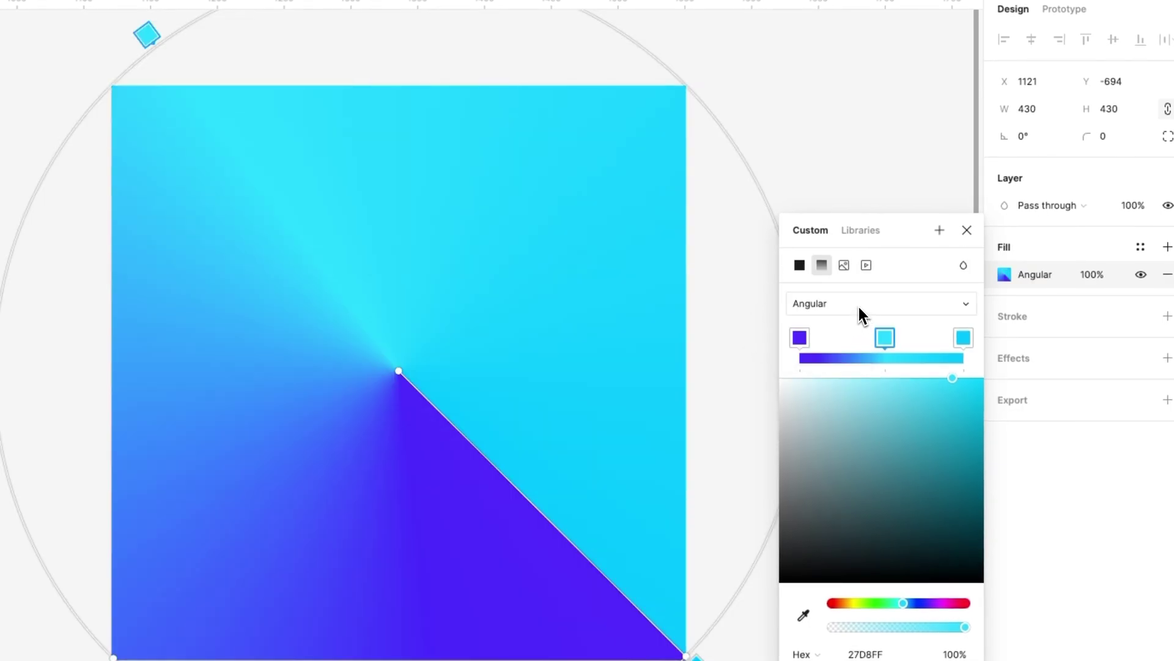
click(859, 306)
click(857, 322)
click(817, 312)
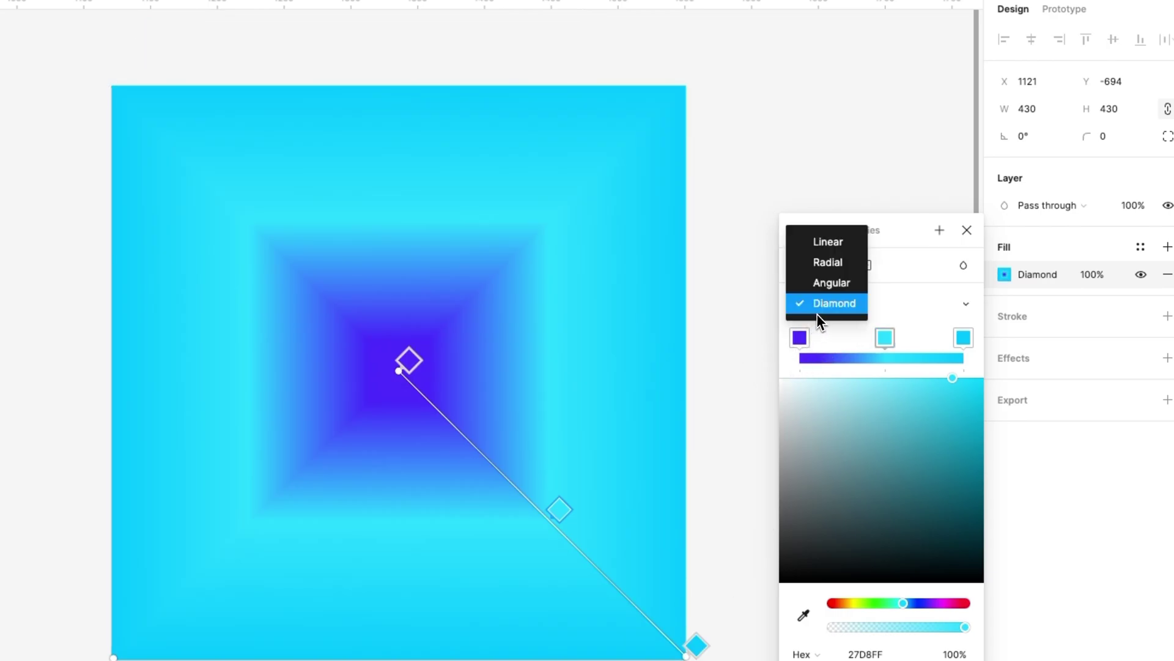
click(828, 242)
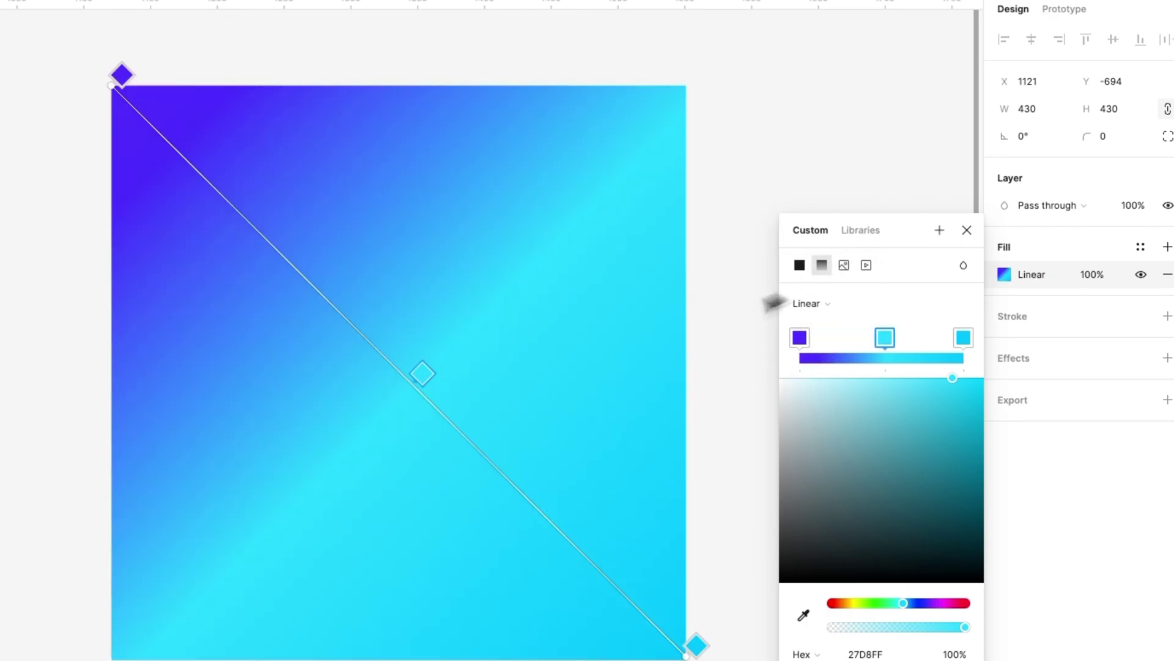
scroll(587, 354, right, 5)
scroll(579, 359, up, 1)
scroll(578, 361, down, 2)
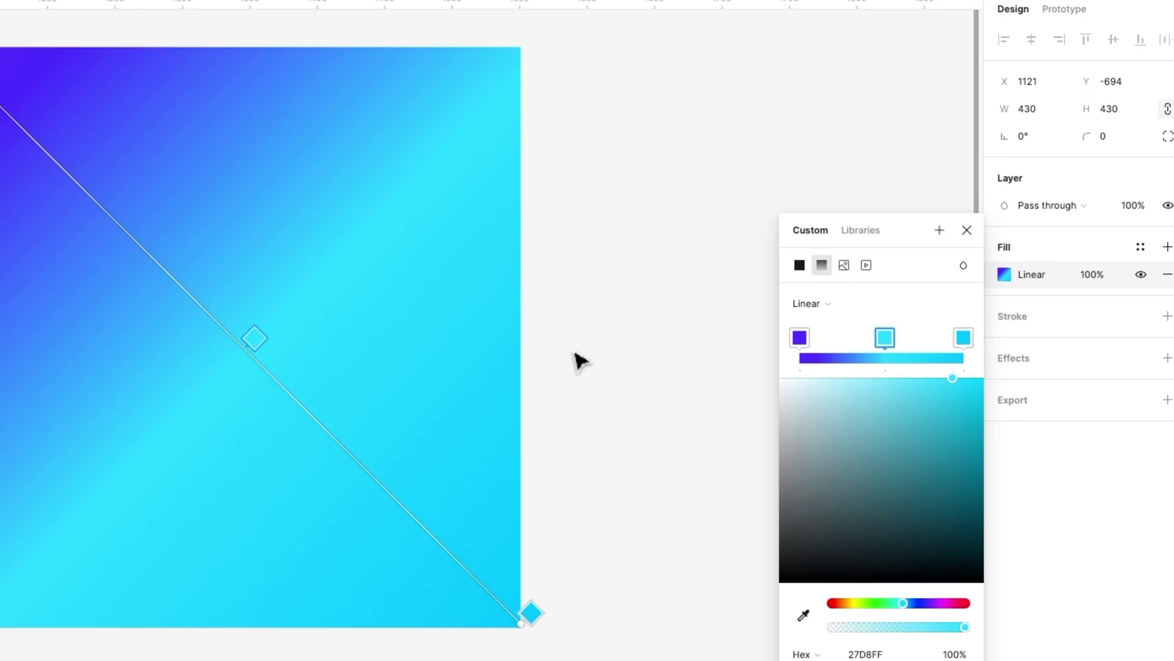
- Close the fill editor, reframe the violet-to-cyan square and deselect Rectangle 17
key(Escape)
key(Escape)
scroll(573, 367, down, 1)
scroll(572, 375, down, 2)
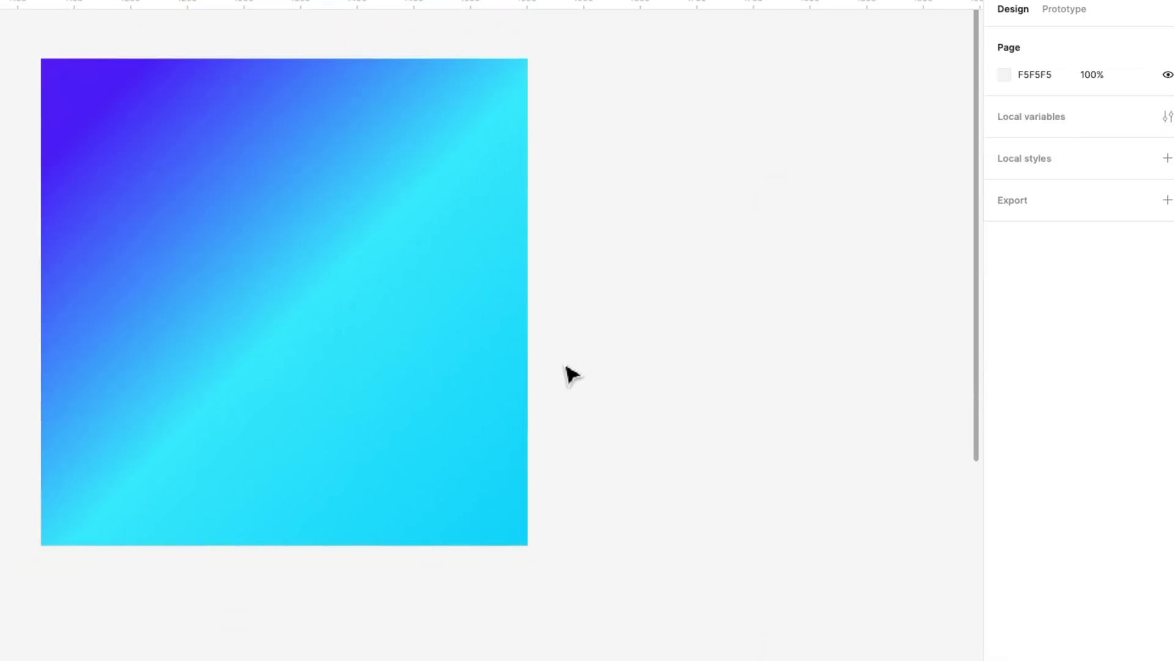
scroll(566, 375, up, 3)
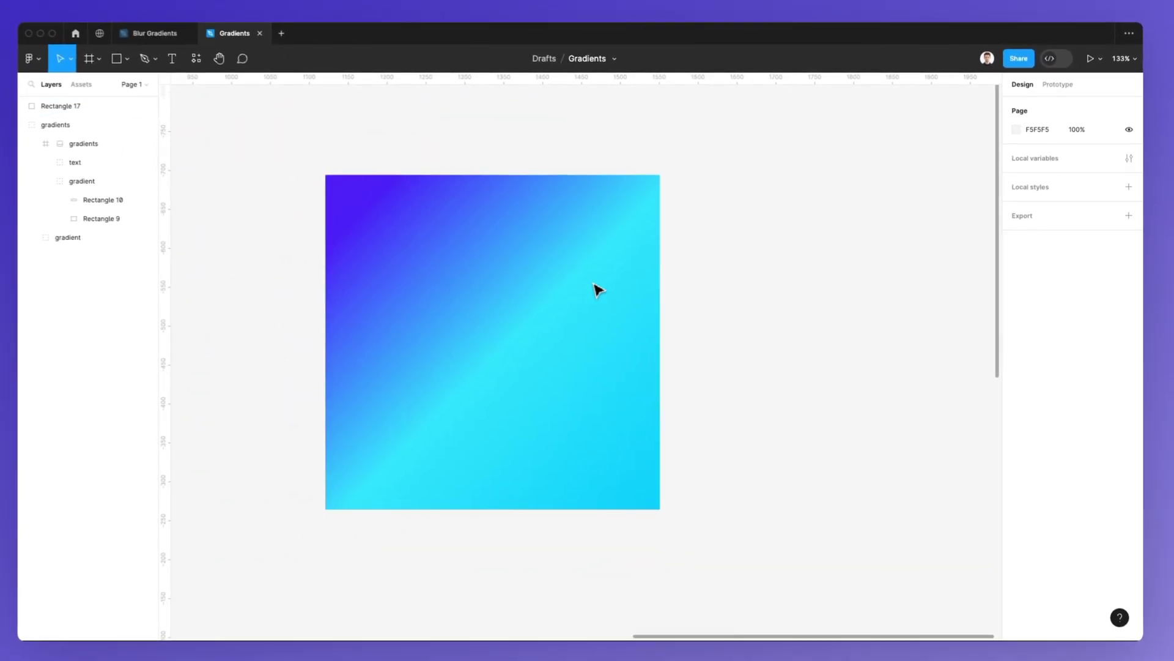
scroll(599, 288, right, 2)
scroll(602, 290, right, 3)
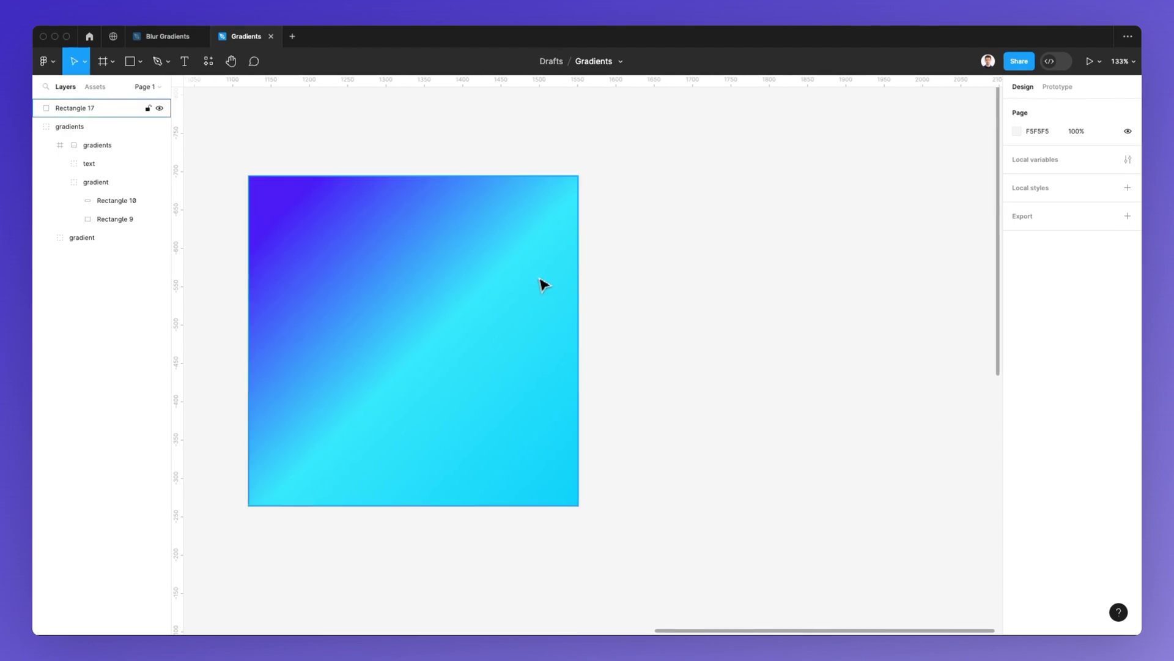
scroll(543, 285, right, 1)
key(Escape)
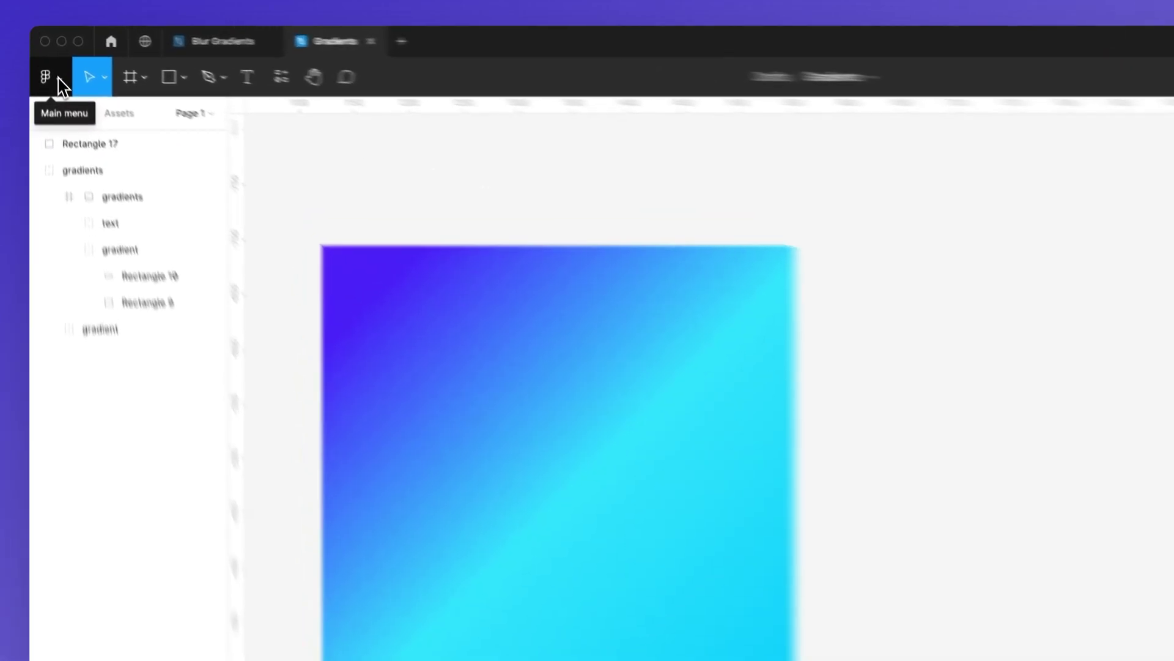
- Search the plugins for 'gradient' from the main menu, bringing up Mesh Gradient
click(53, 62)
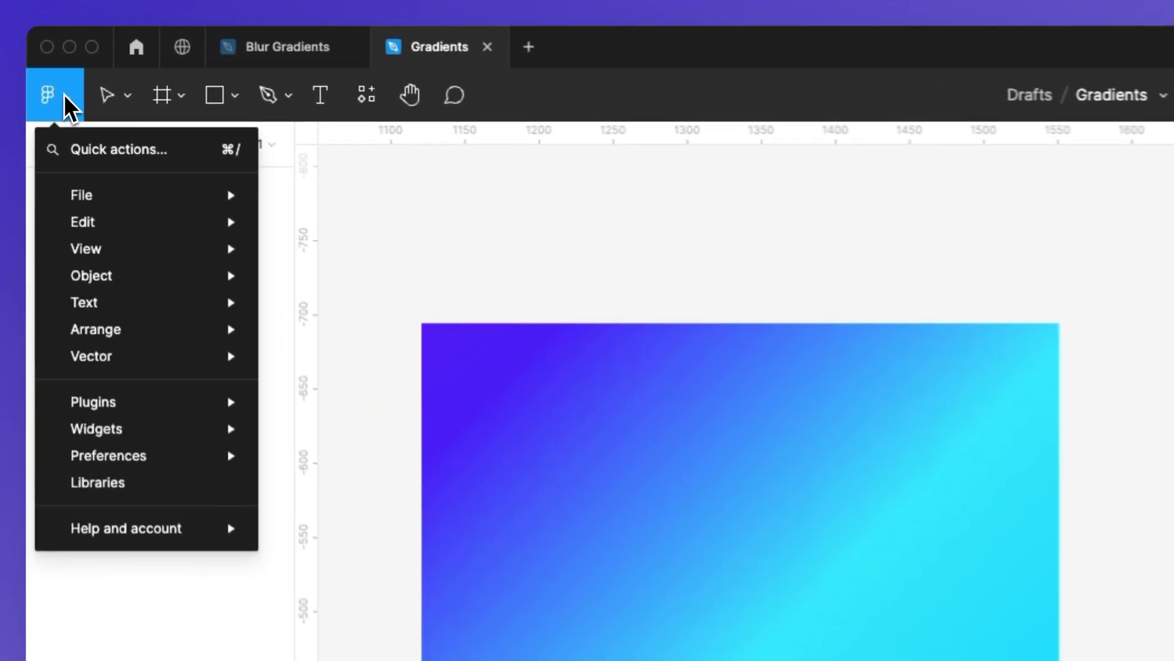
mouse_move(148, 410)
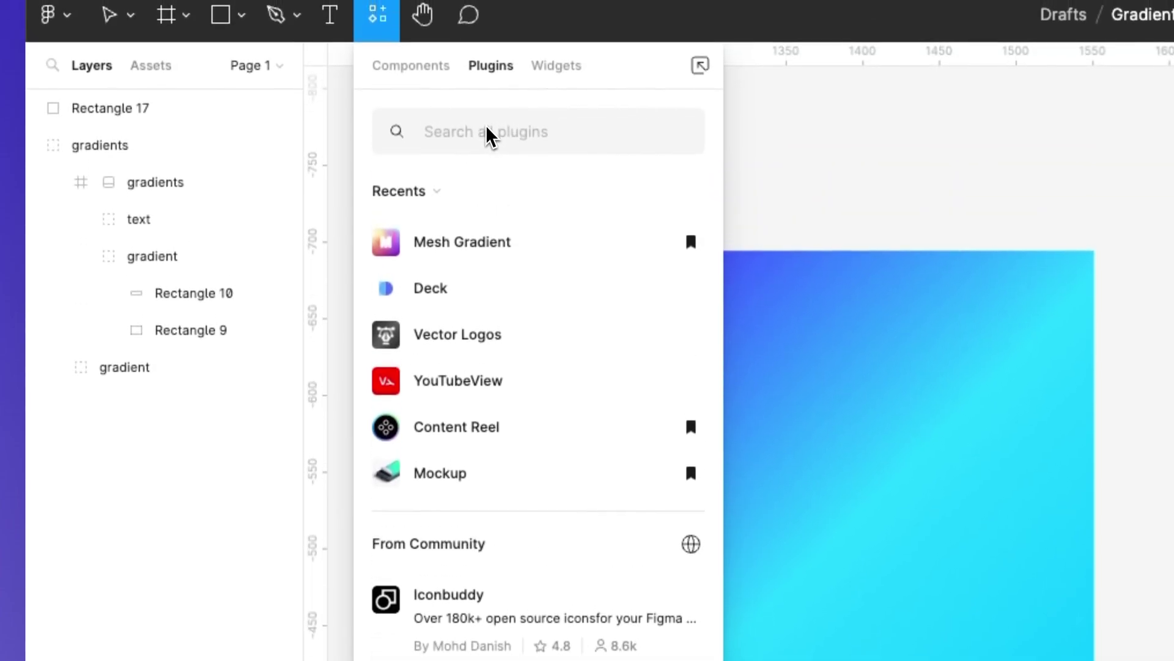
text(m)
key(BackSpace)
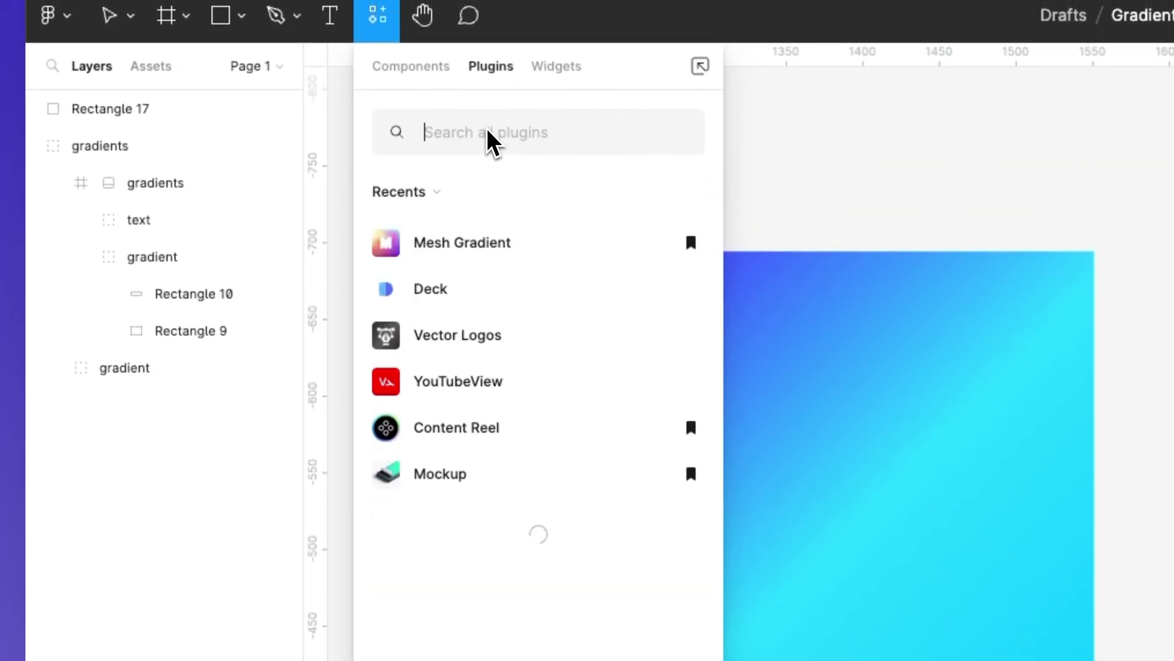
text(gradient)
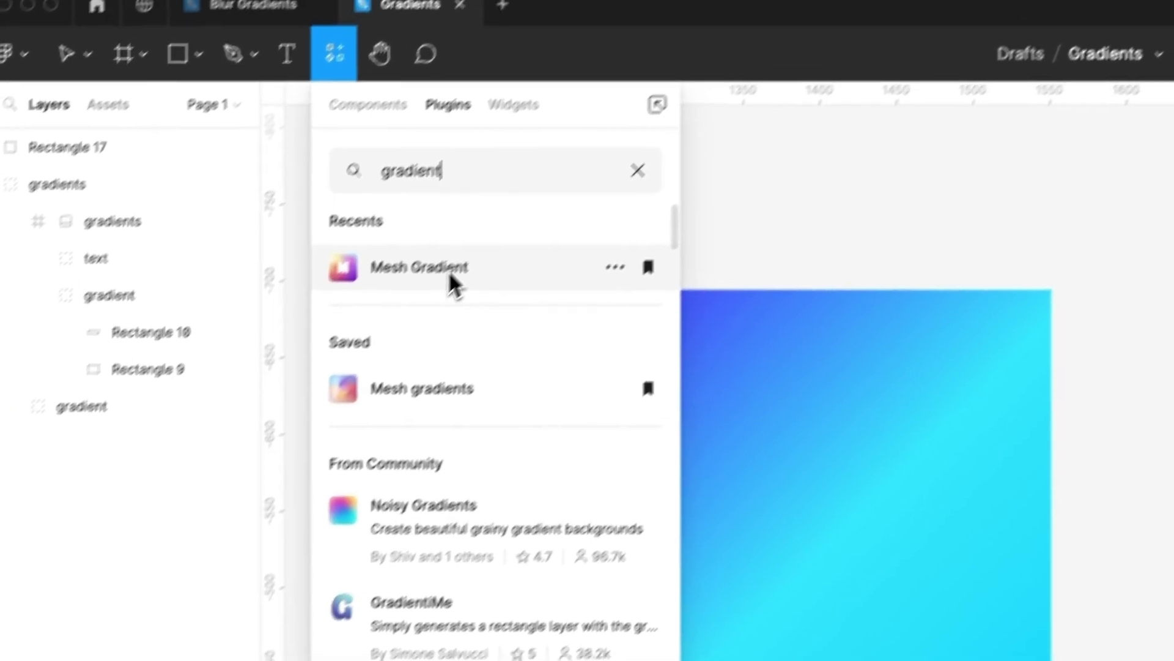
- Launch the Mesh Gradient plugin and move its window to the right
click(493, 241)
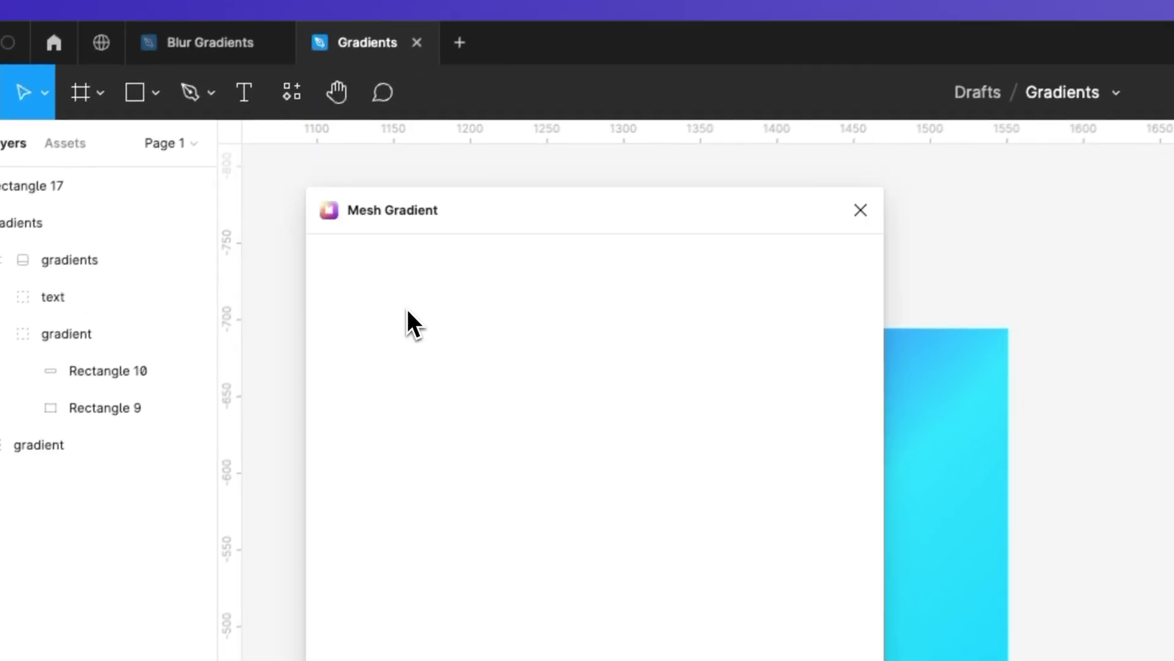
drag(557, 224, 1113, 237)
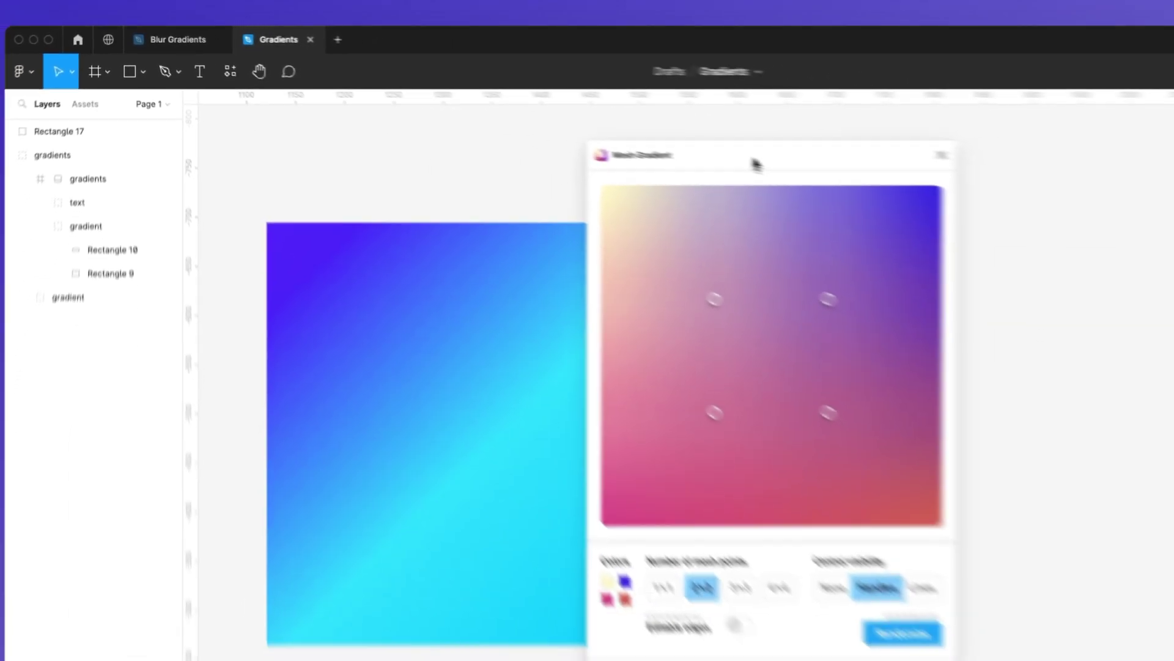
drag(745, 163, 942, 162)
scroll(636, 217, right, 5)
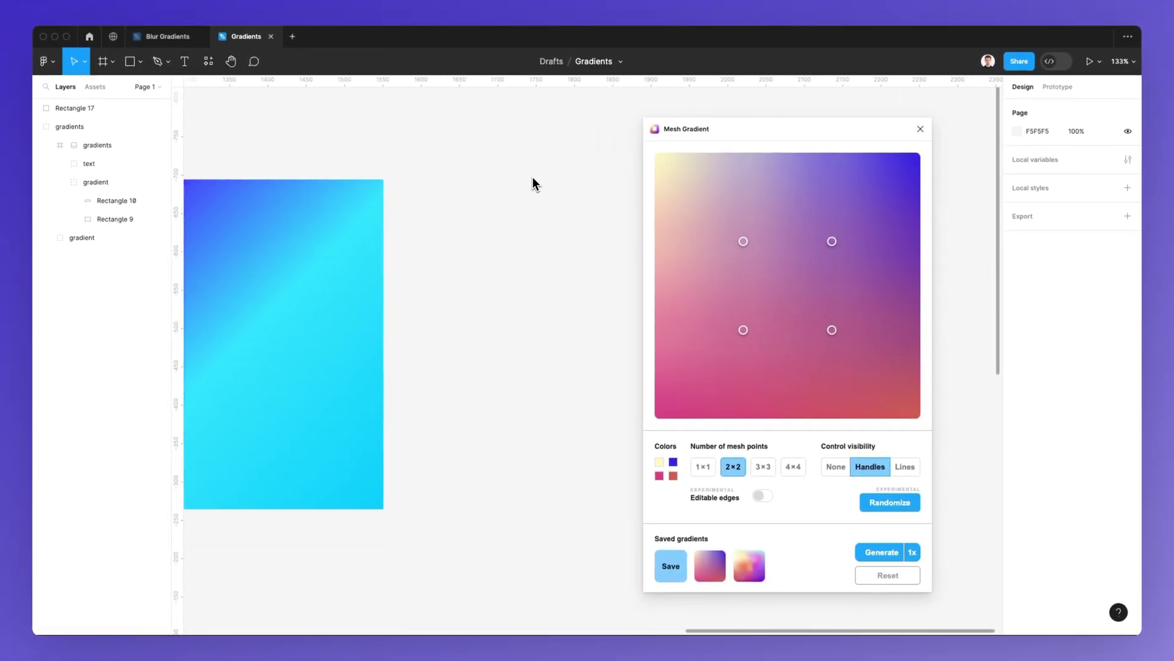
scroll(533, 177, right, 5)
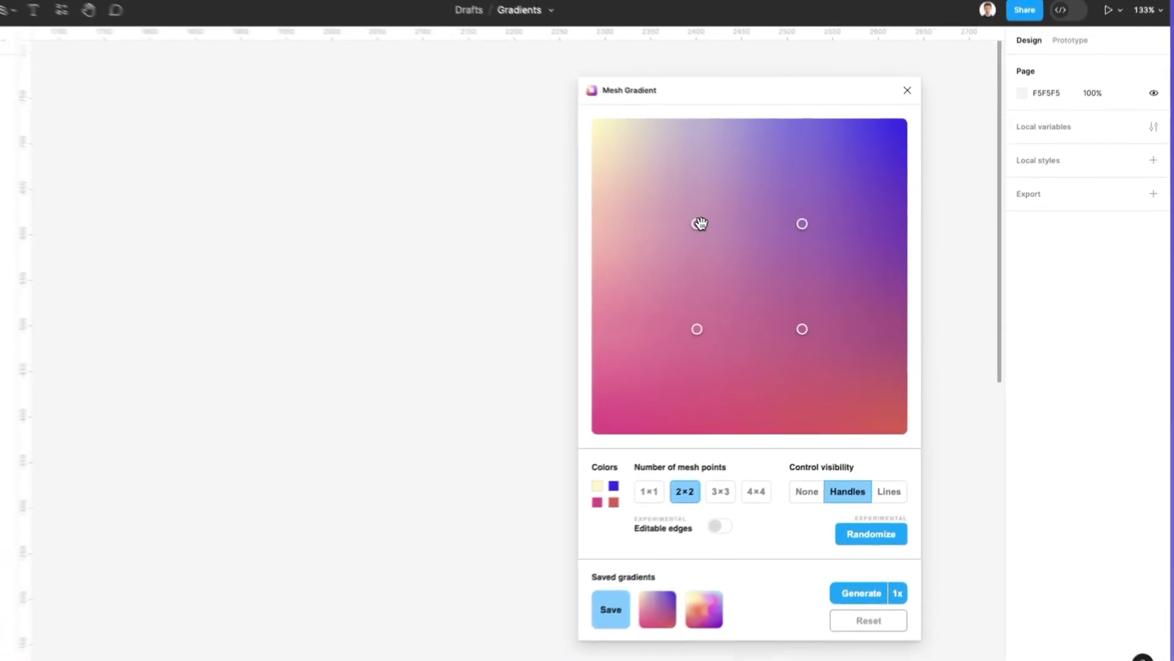
- Recolour the top-left mesh point to a saturated magenta pink
click(743, 241)
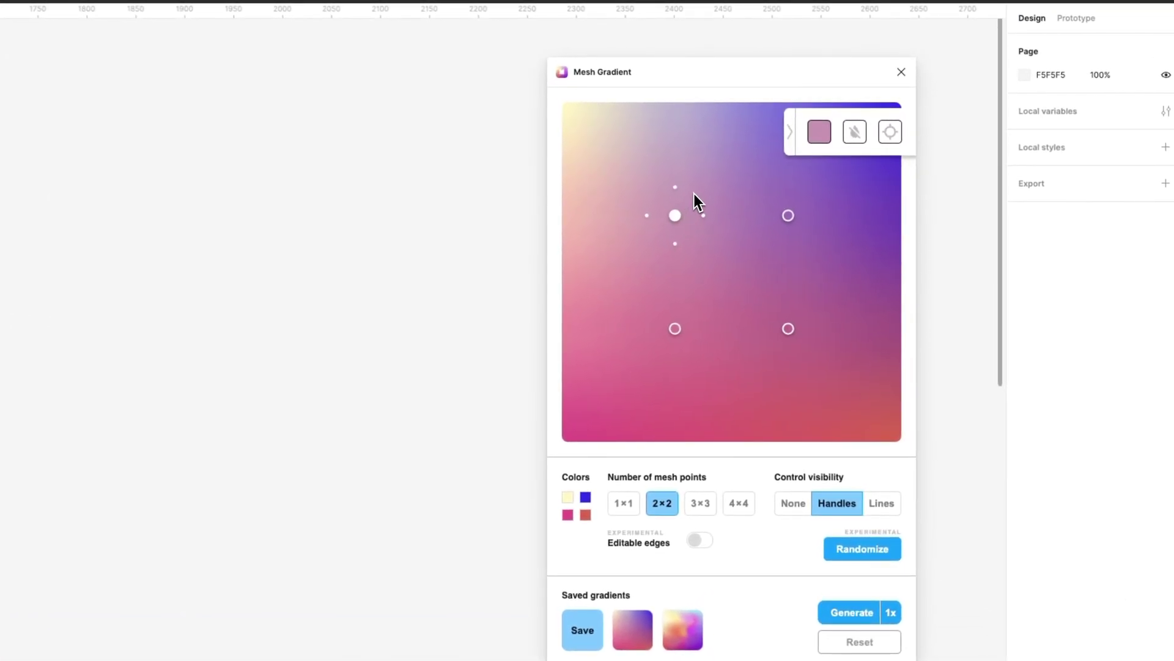
click(825, 137)
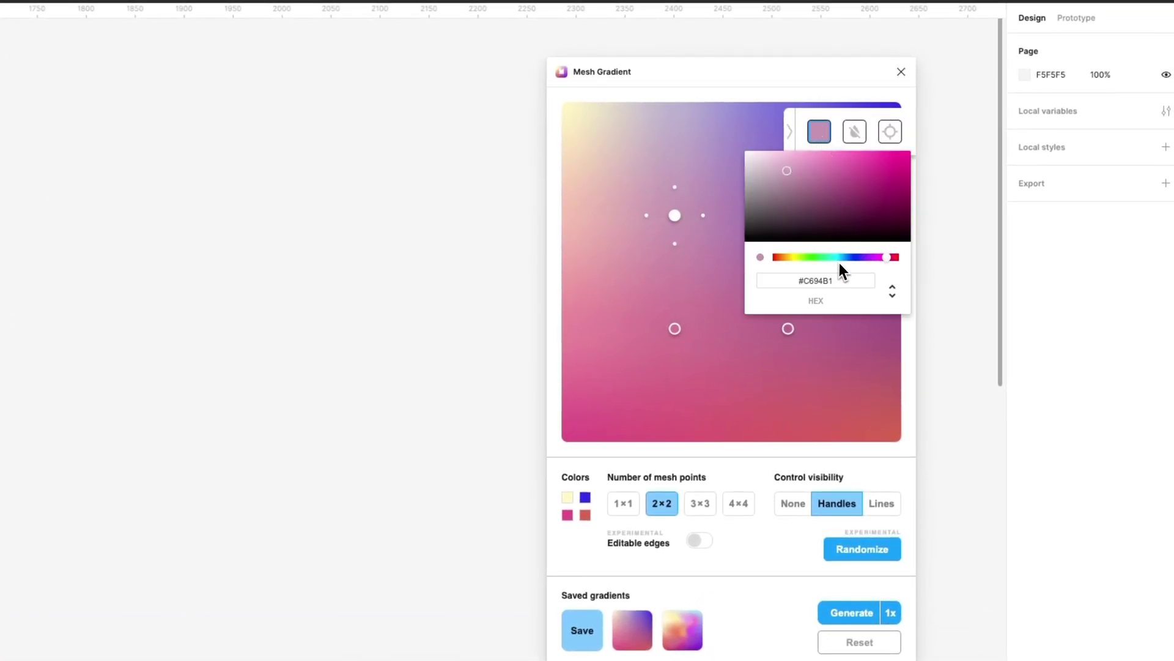
drag(852, 257, 848, 257)
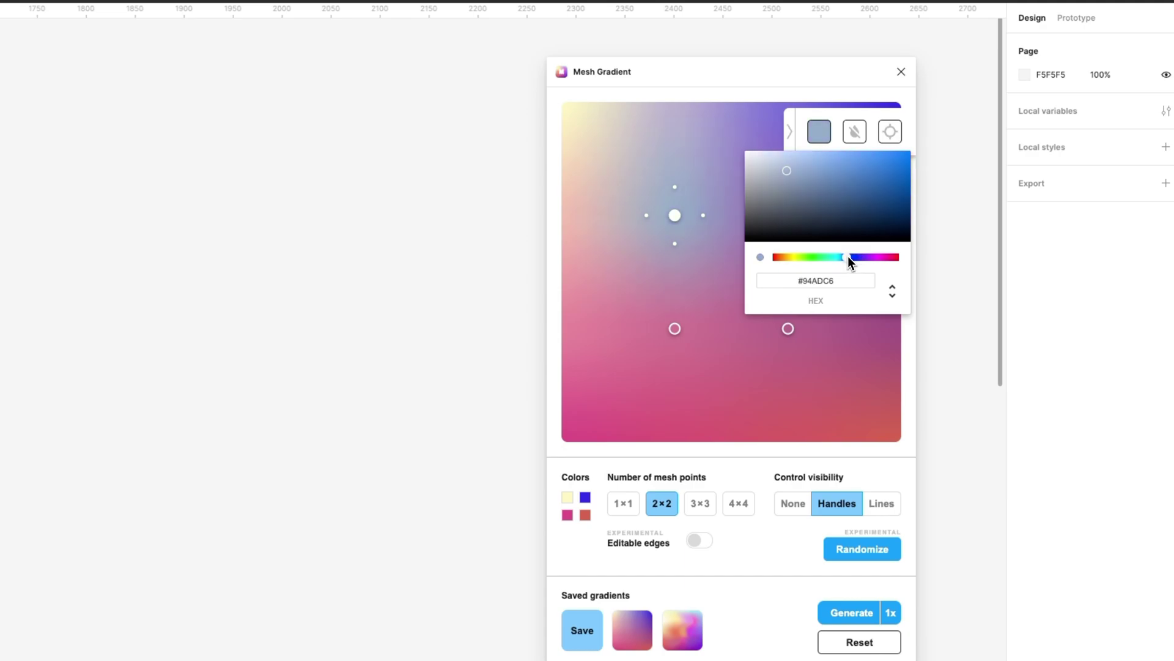
click(673, 217)
click(820, 131)
drag(871, 257, 893, 259)
click(829, 157)
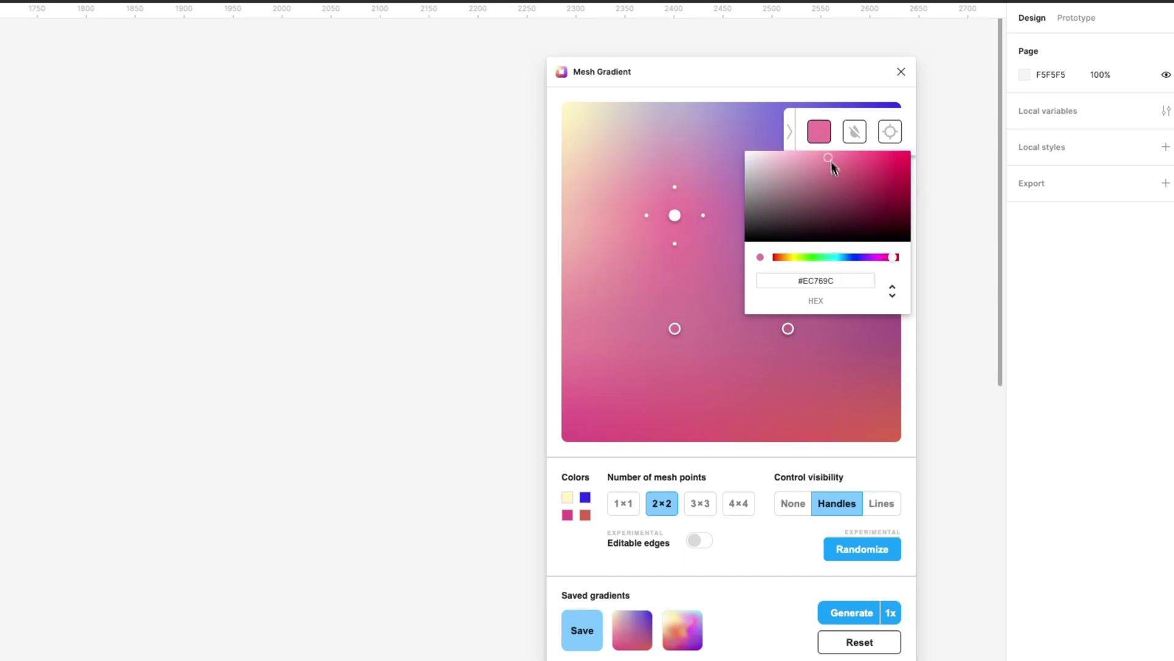
click(826, 164)
click(671, 218)
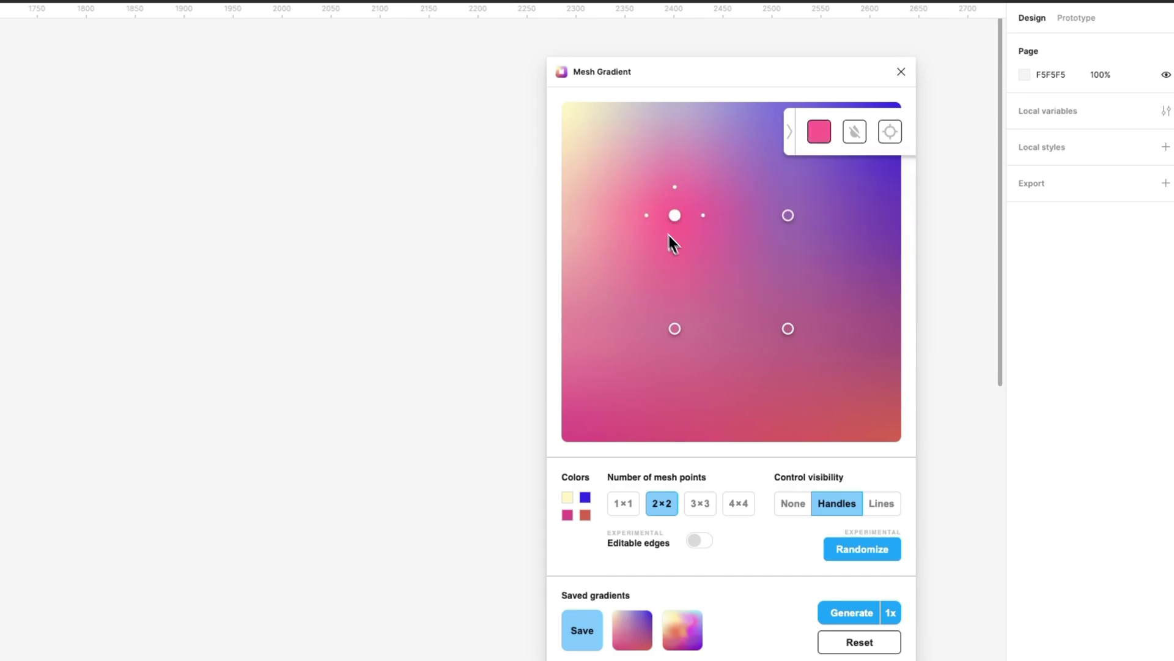
- Drag the four mesh points outward and toward the centre to reshape the mesh
click(676, 250)
click(675, 215)
drag(675, 215, 624, 172)
click(675, 328)
drag(674, 330, 600, 383)
drag(788, 329, 799, 344)
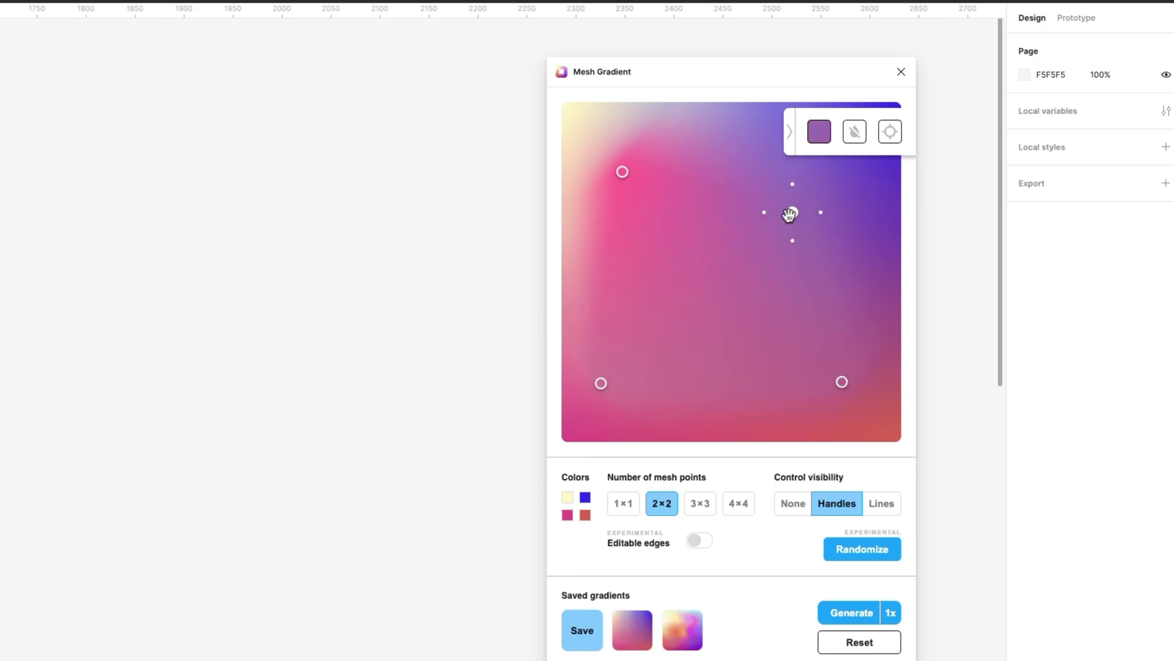
drag(792, 212, 707, 310)
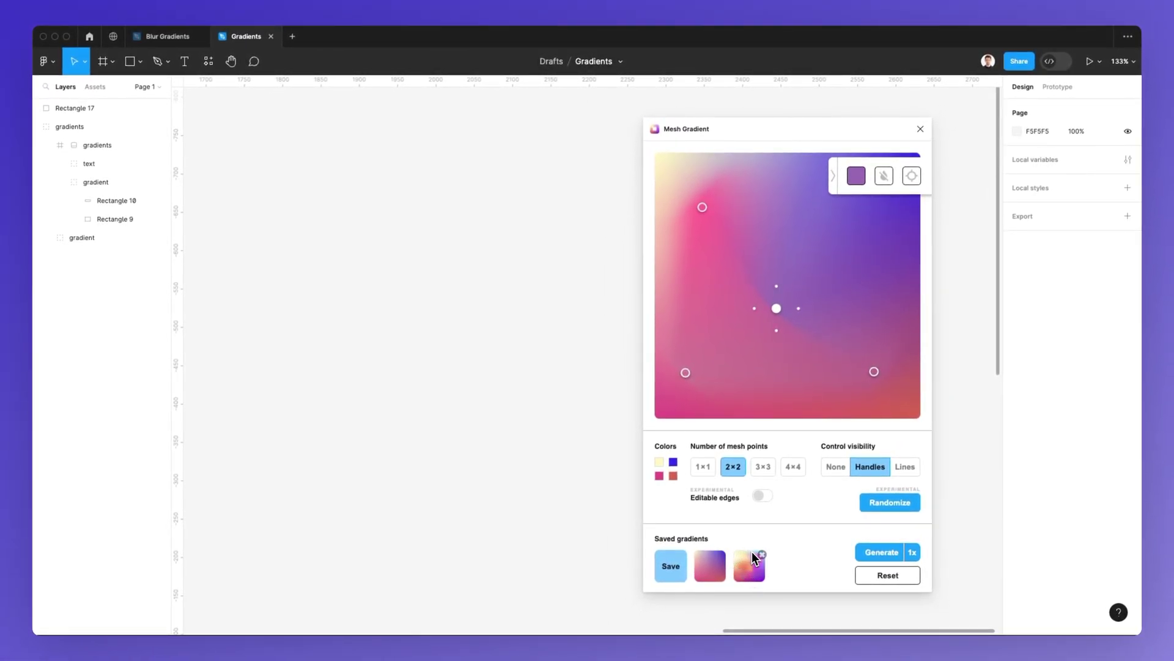
- Discard the manual edits and randomize the mesh palette several times
click(888, 501)
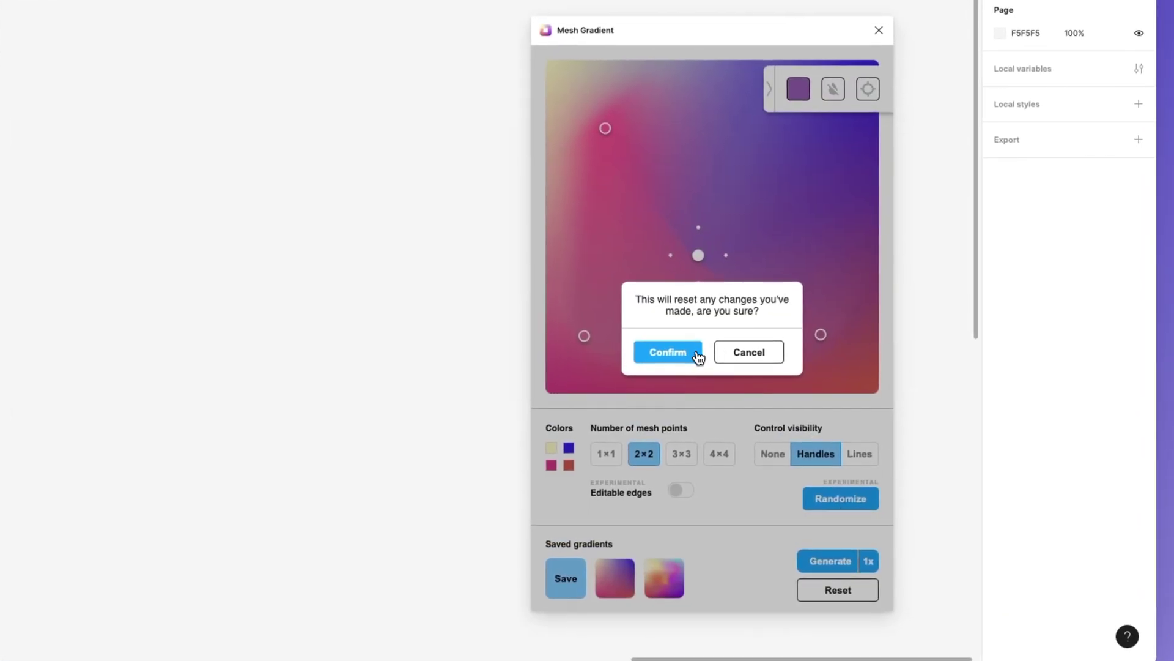
click(696, 357)
click(848, 501)
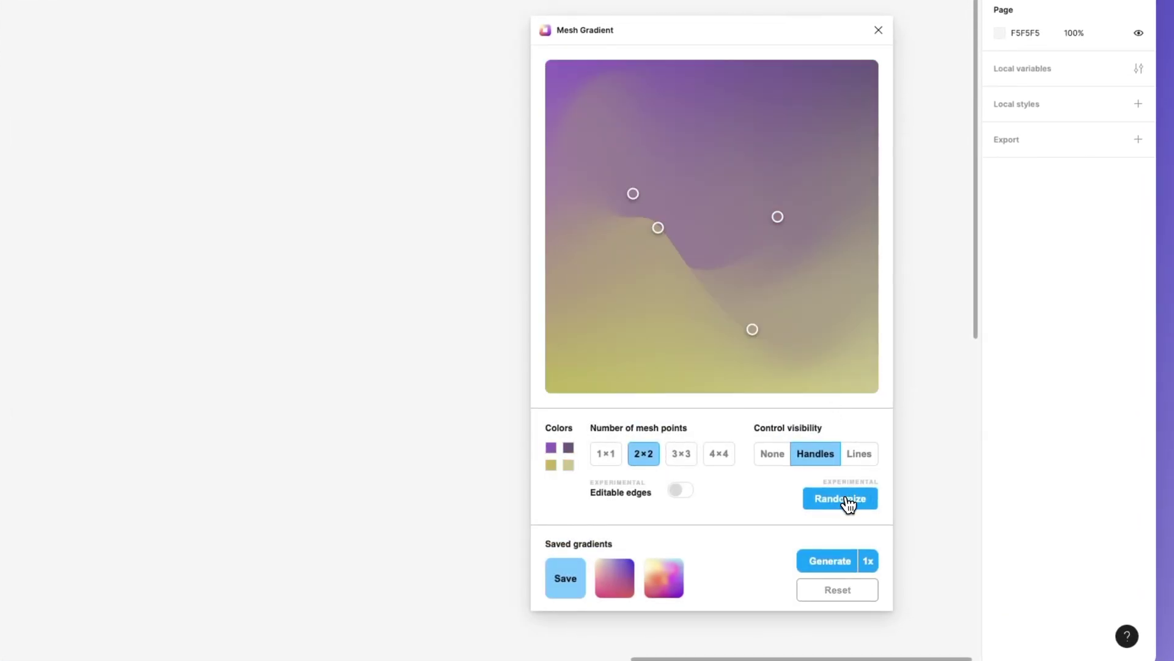
click(848, 507)
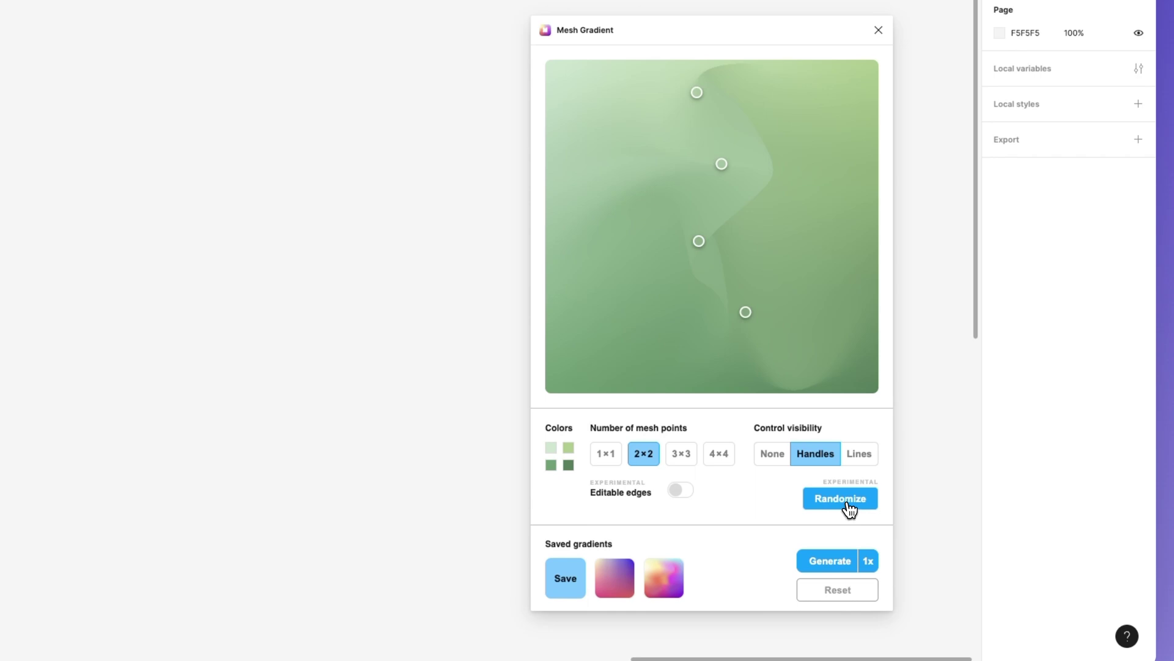
click(849, 509)
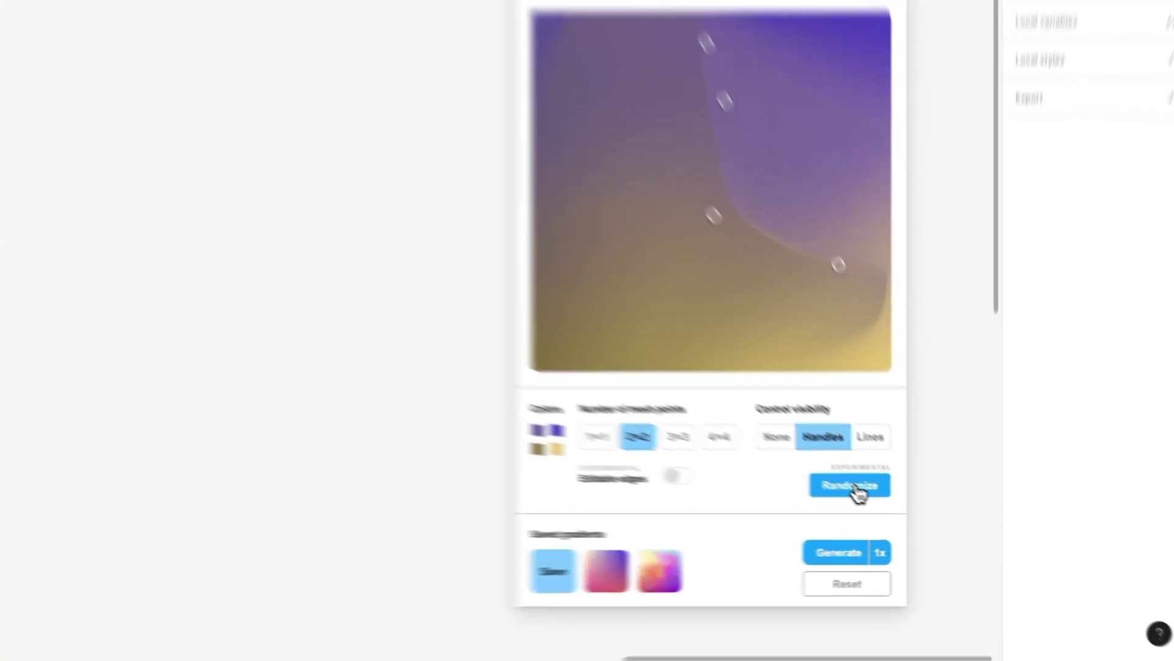
click(895, 505)
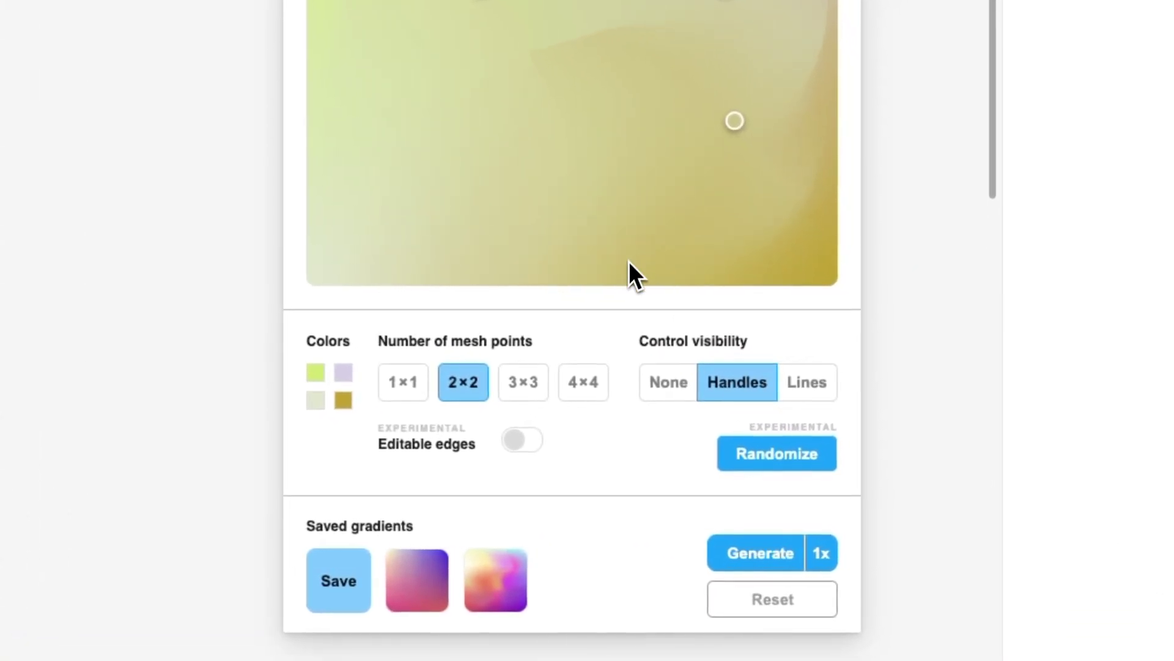
- Try 2×2, 3×3 and 4×4 meshes, settle on 1×1, and set control visibility to Lines
click(416, 384)
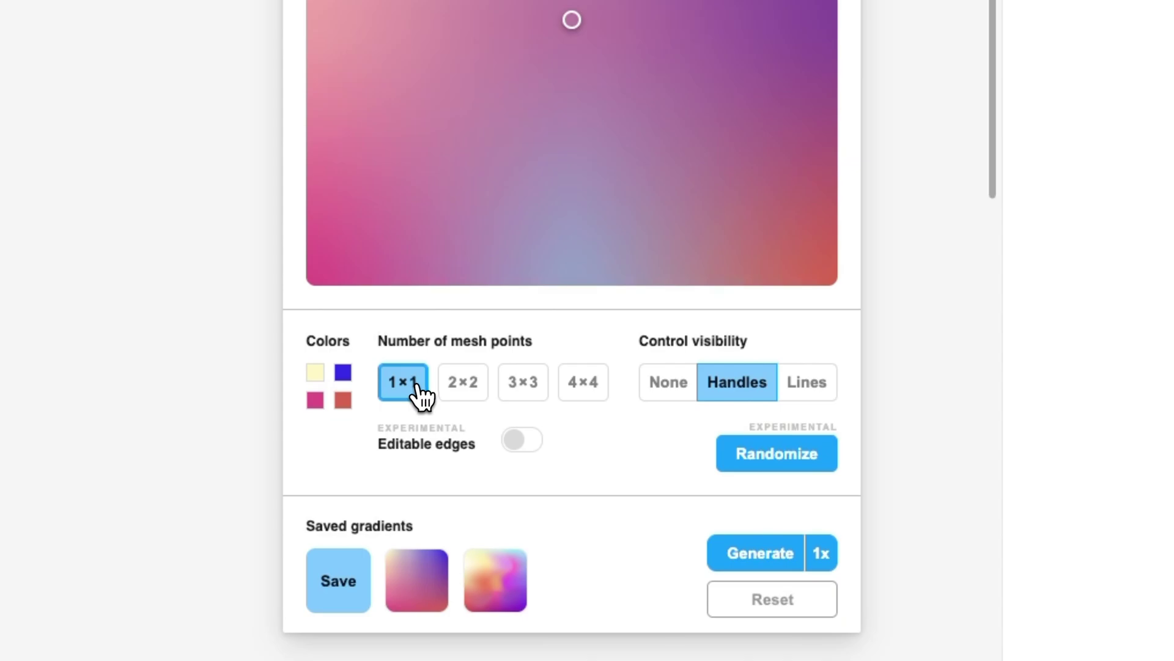
click(467, 391)
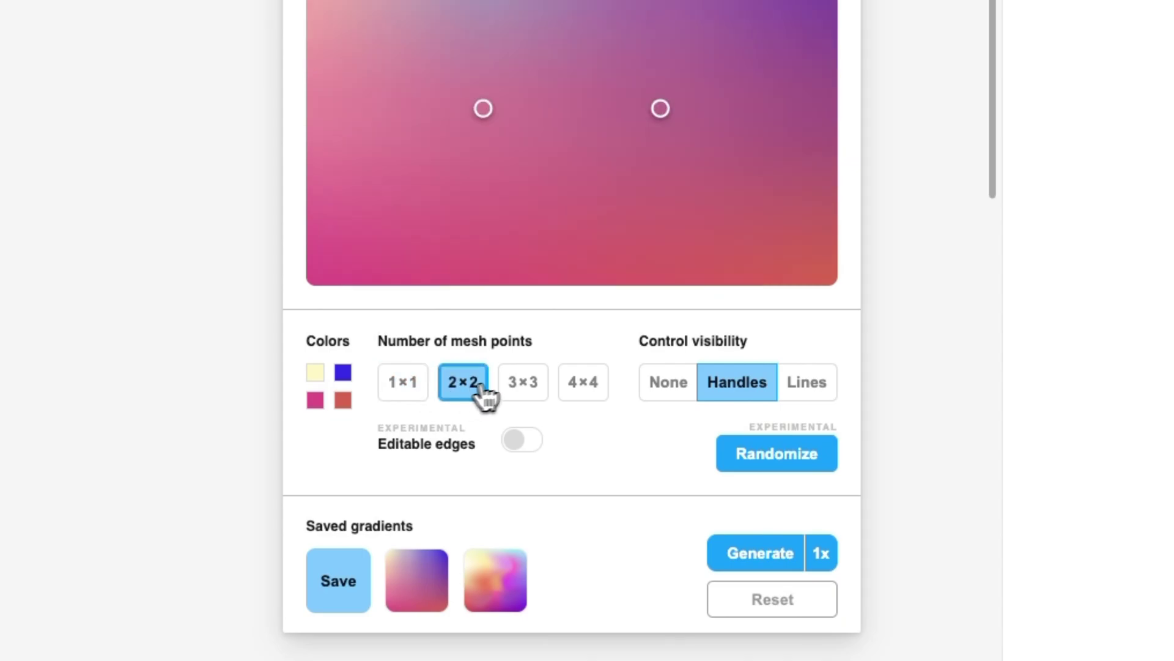
click(534, 390)
click(578, 391)
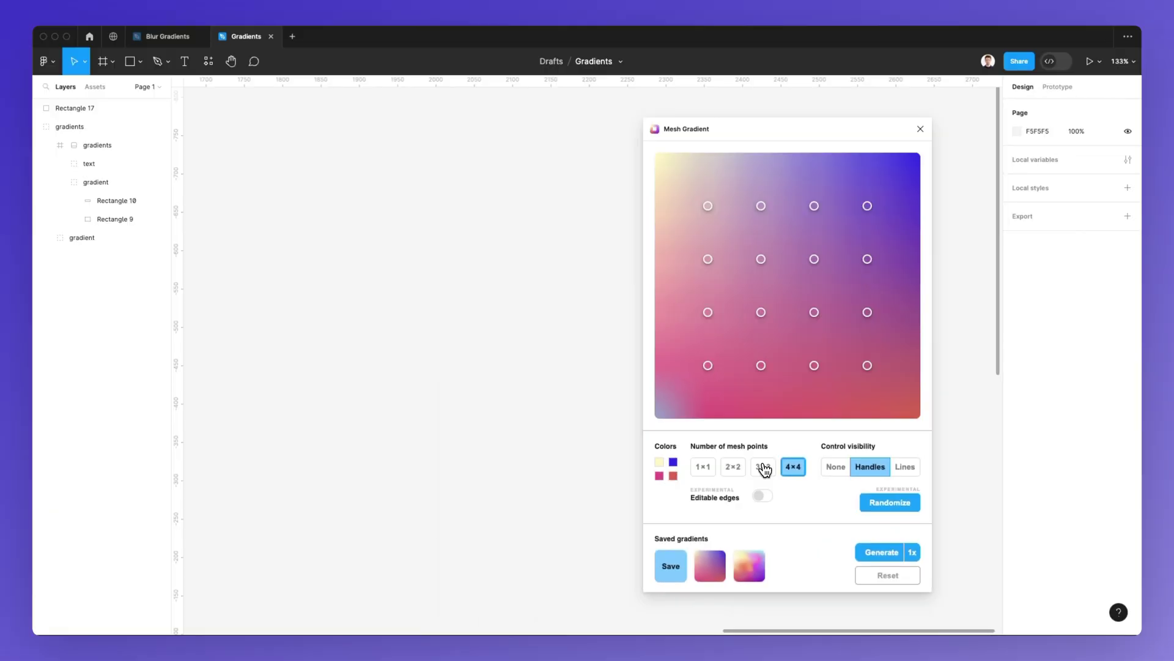
click(525, 386)
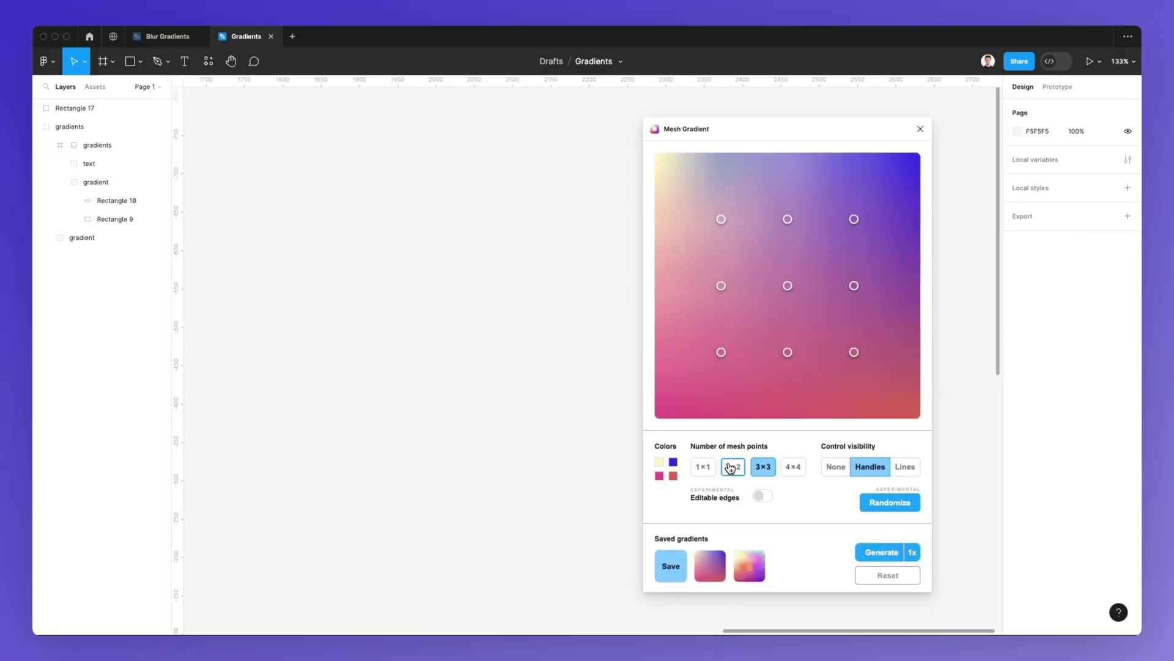
click(733, 468)
click(703, 467)
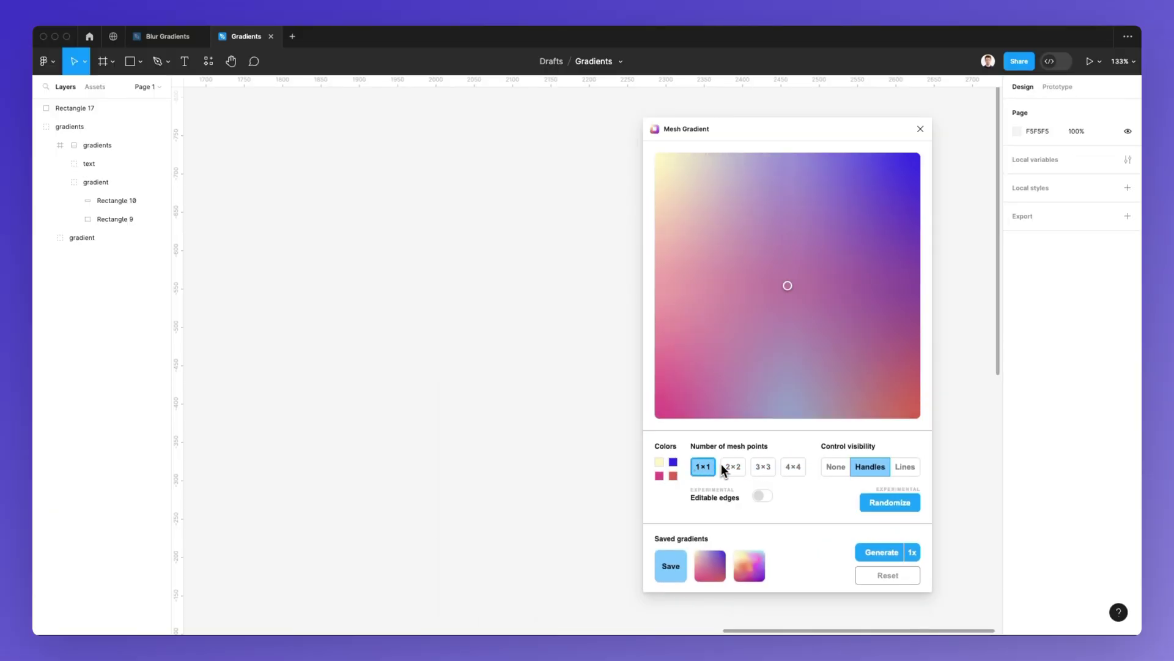
click(835, 468)
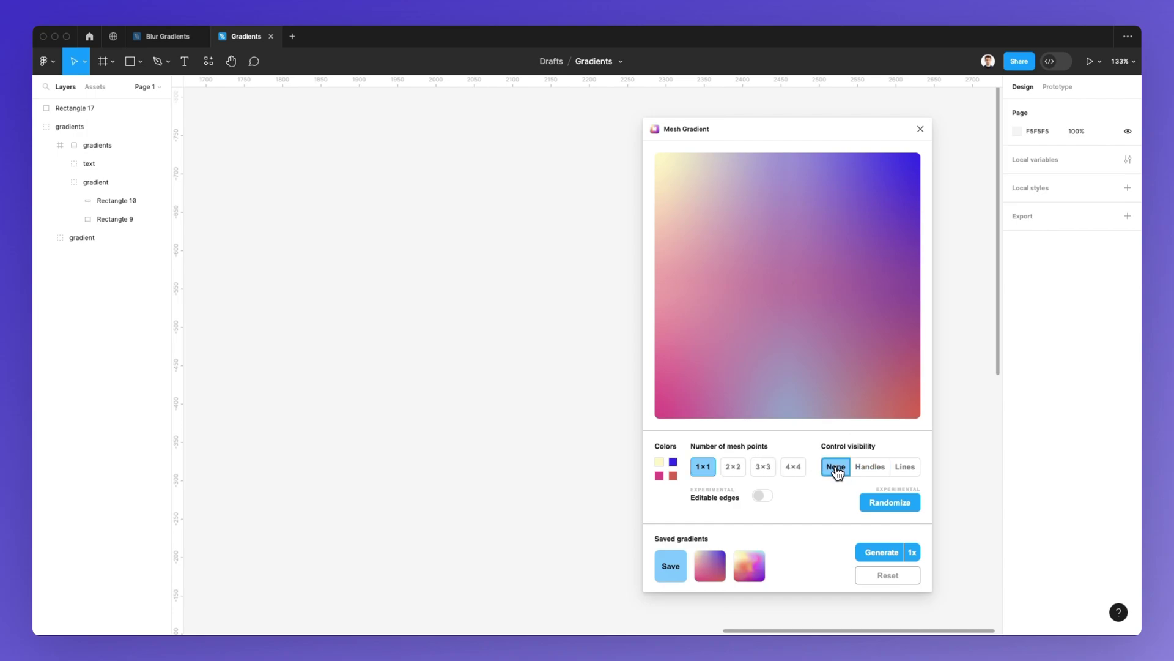
click(899, 469)
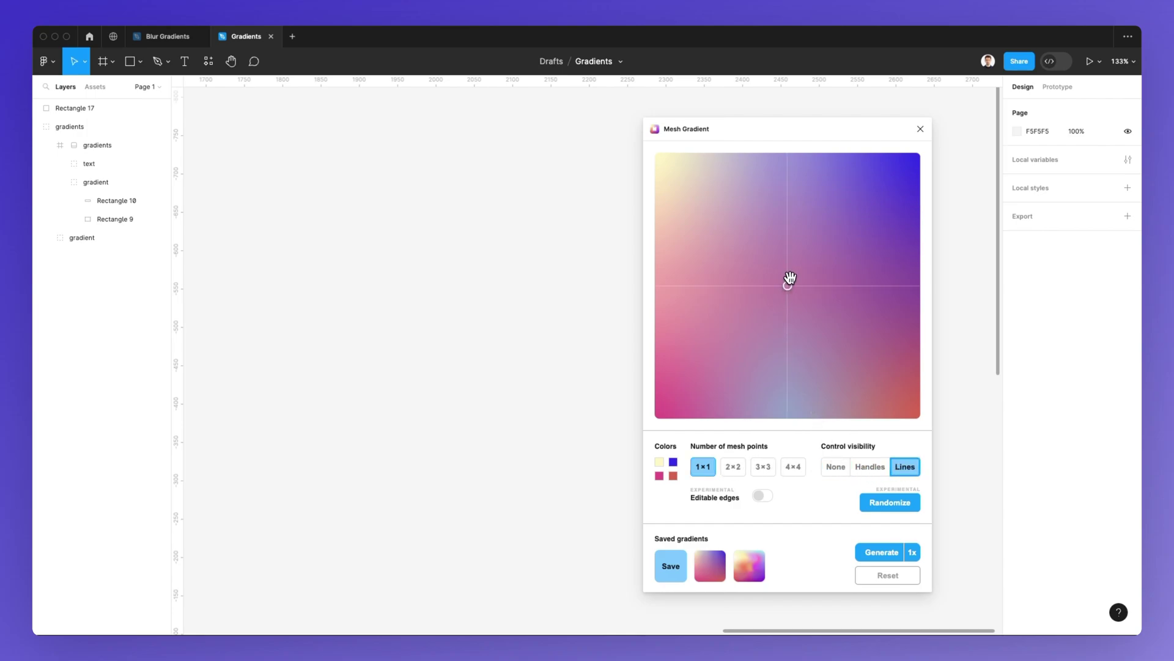
- Drag the single mesh point around, finally dropping it slightly left of and below centre
mouse_move(788, 285)
mouse_down()
mouse_move(734, 221)
mouse_move(823, 267)
mouse_move(758, 310)
mouse_move(747, 281)
mouse_move(807, 262)
mouse_move(774, 293)
mouse_up()
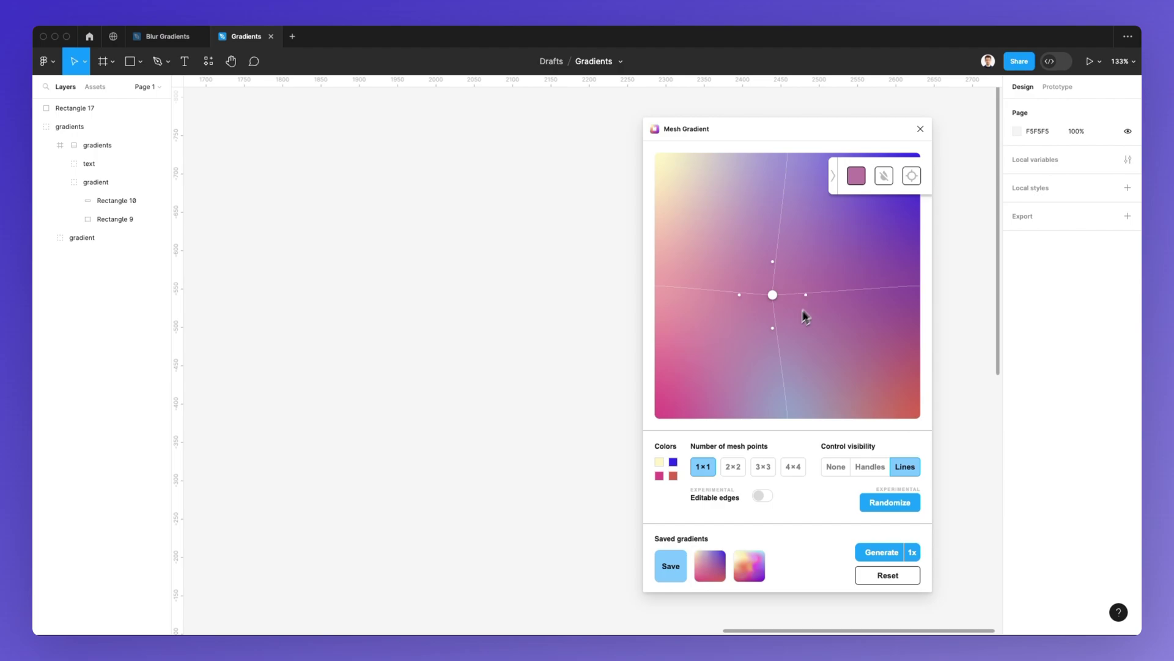
drag(774, 295, 833, 275)
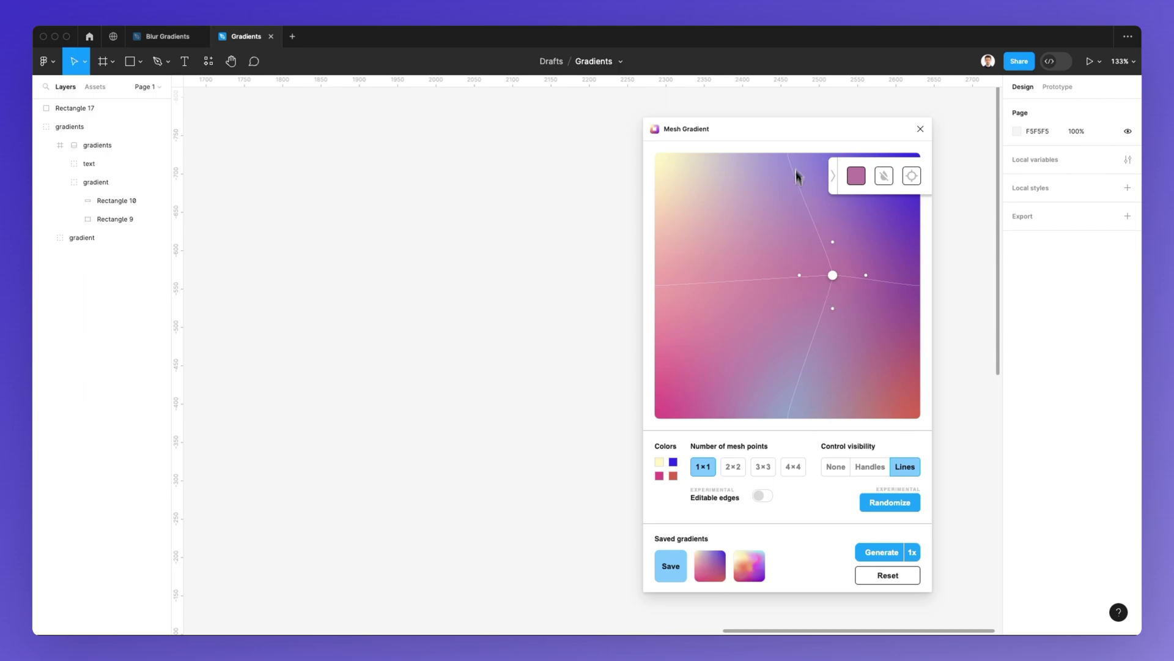
drag(805, 135, 602, 139)
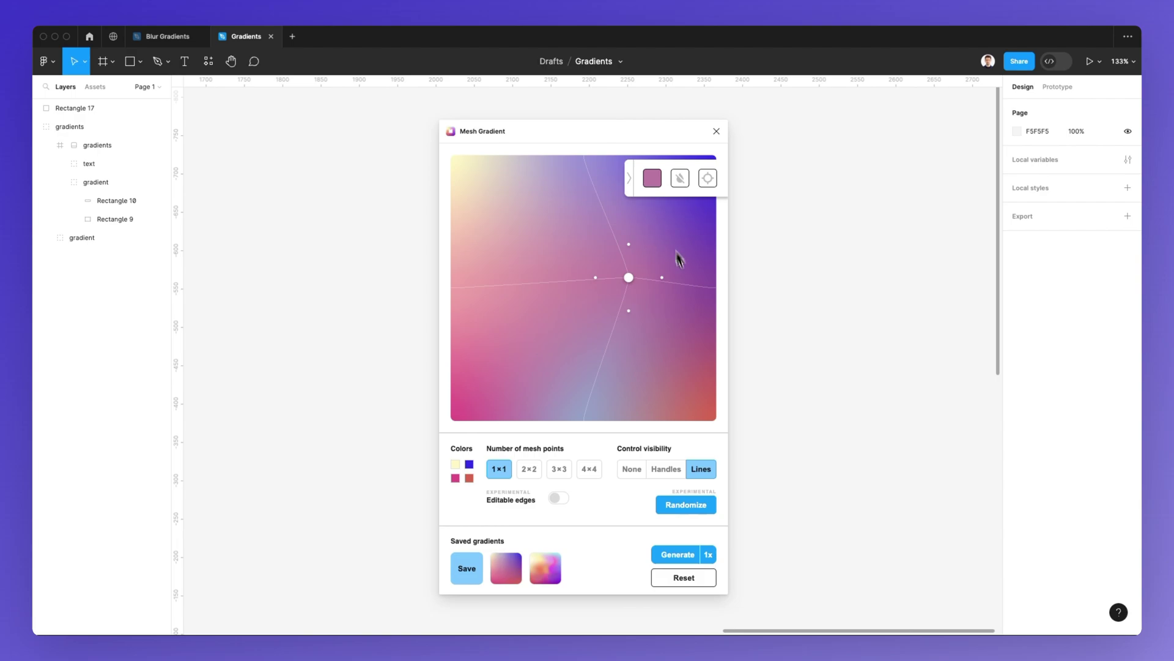
drag(629, 277, 566, 290)
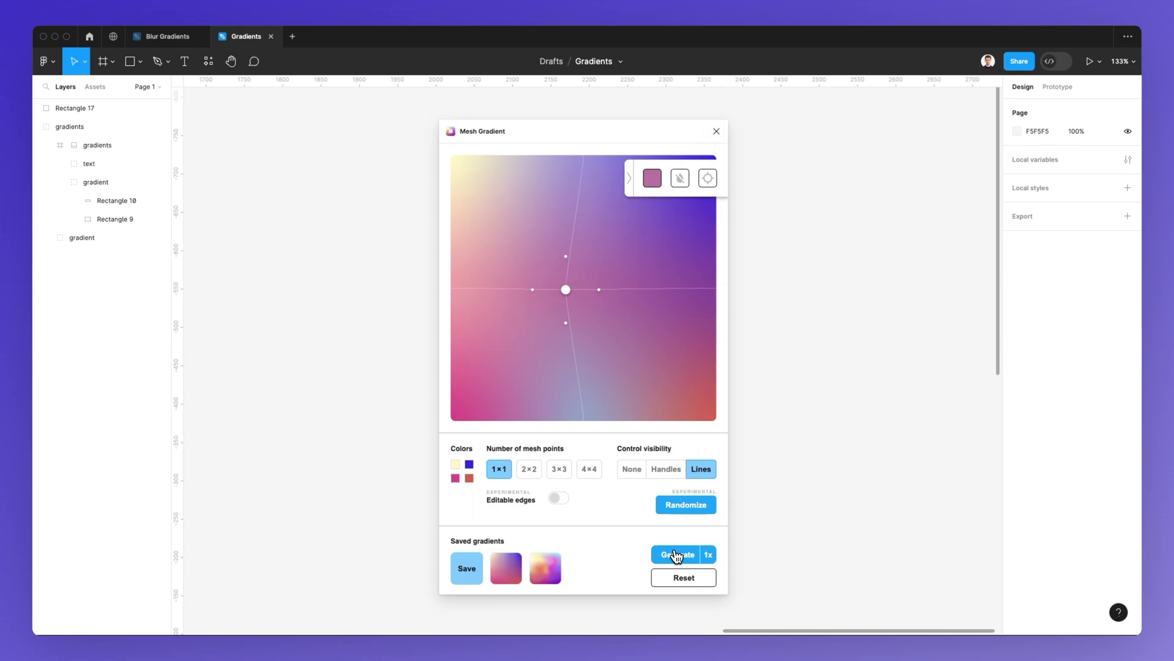
- Keep the output scale at 1x and generate the cream-to-purple mesh gradient image
click(708, 554)
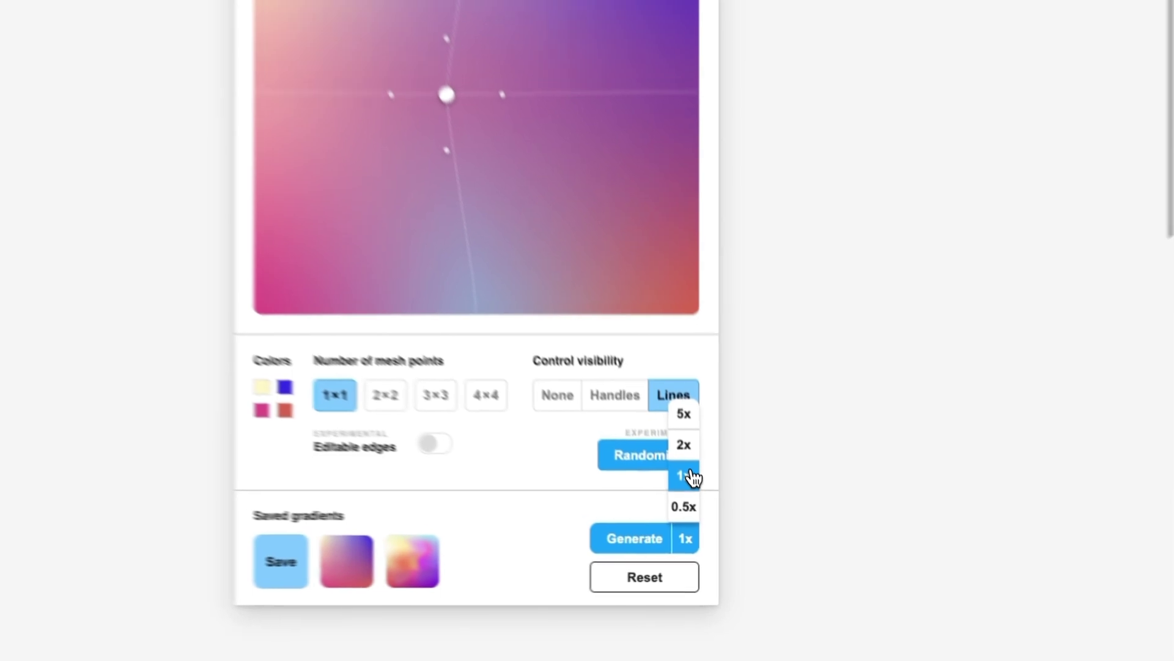
click(707, 517)
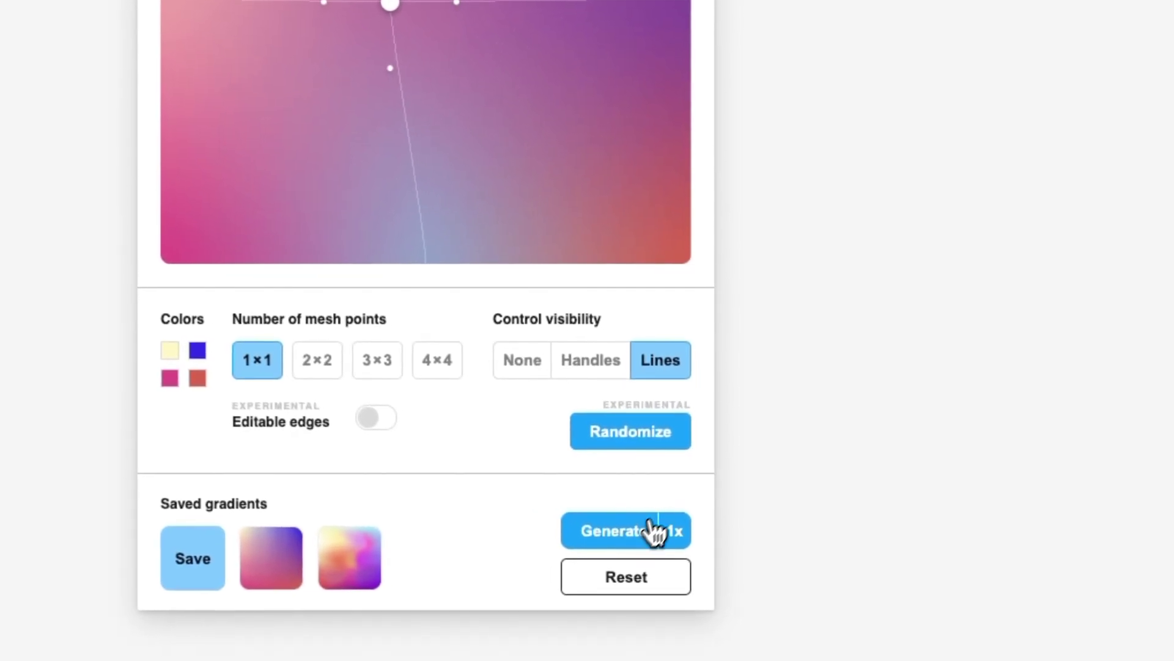
click(615, 533)
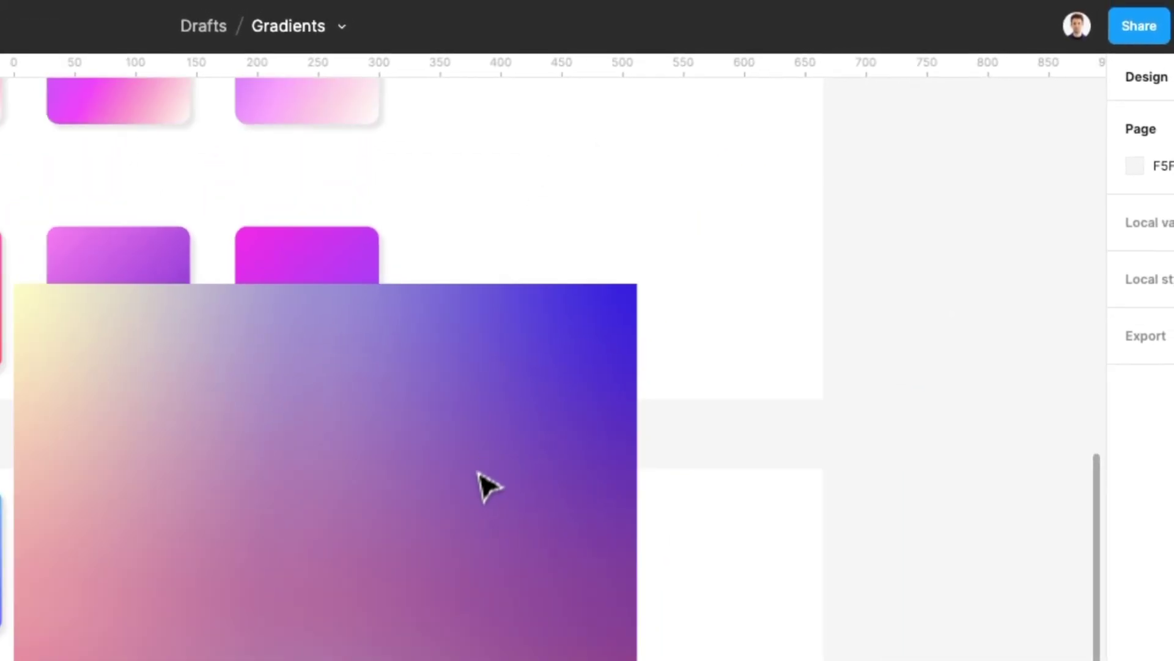
- Select the generated gradient rectangle and drag it up and to the right on the canvas
click(439, 504)
drag(229, 562, 1109, 400)
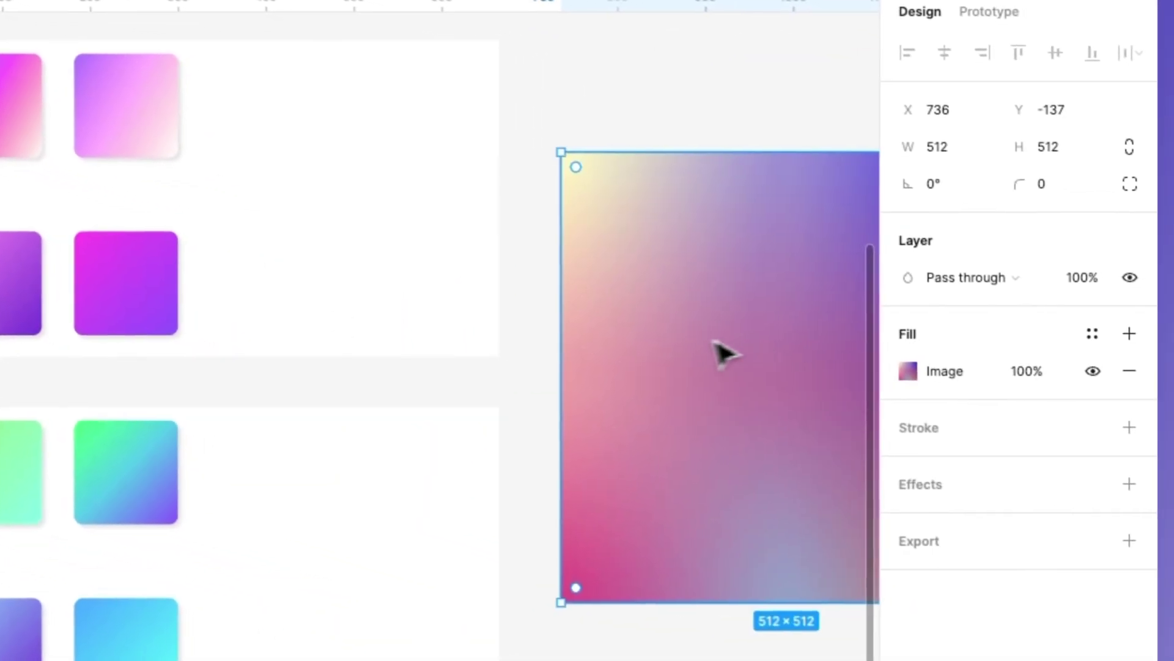
scroll(629, 354, right, 10)
scroll(416, 303, up, 3)
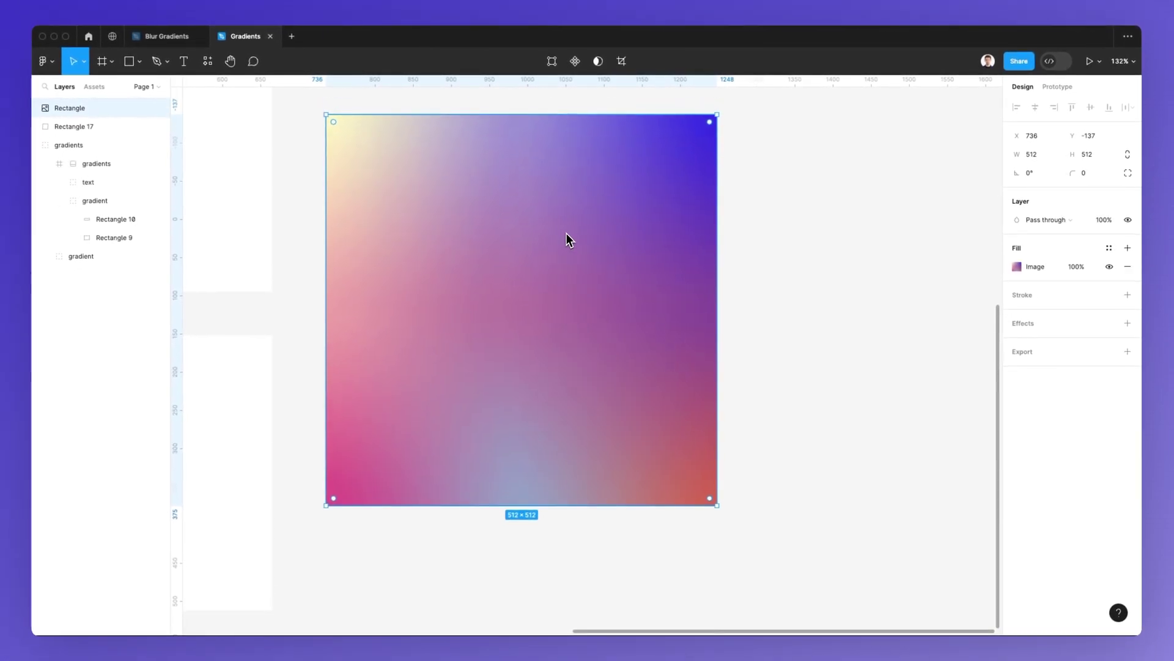
scroll(567, 233, up, 2)
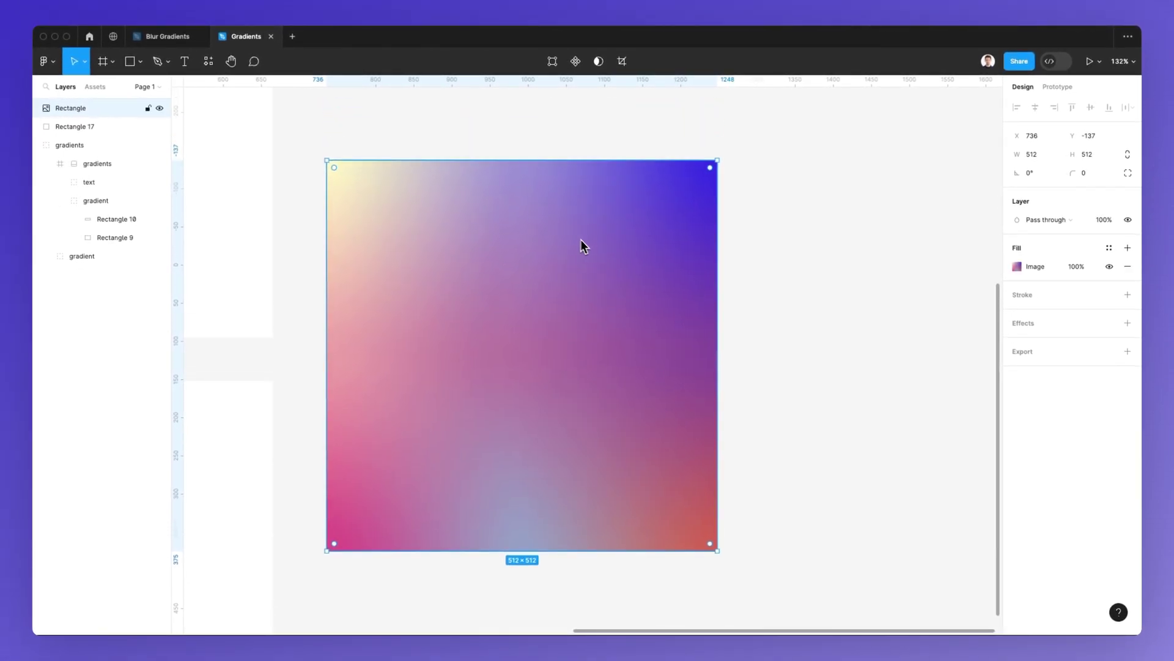
scroll(582, 240, down, 3)
scroll(592, 244, down, 1)
scroll(592, 244, down, 3)
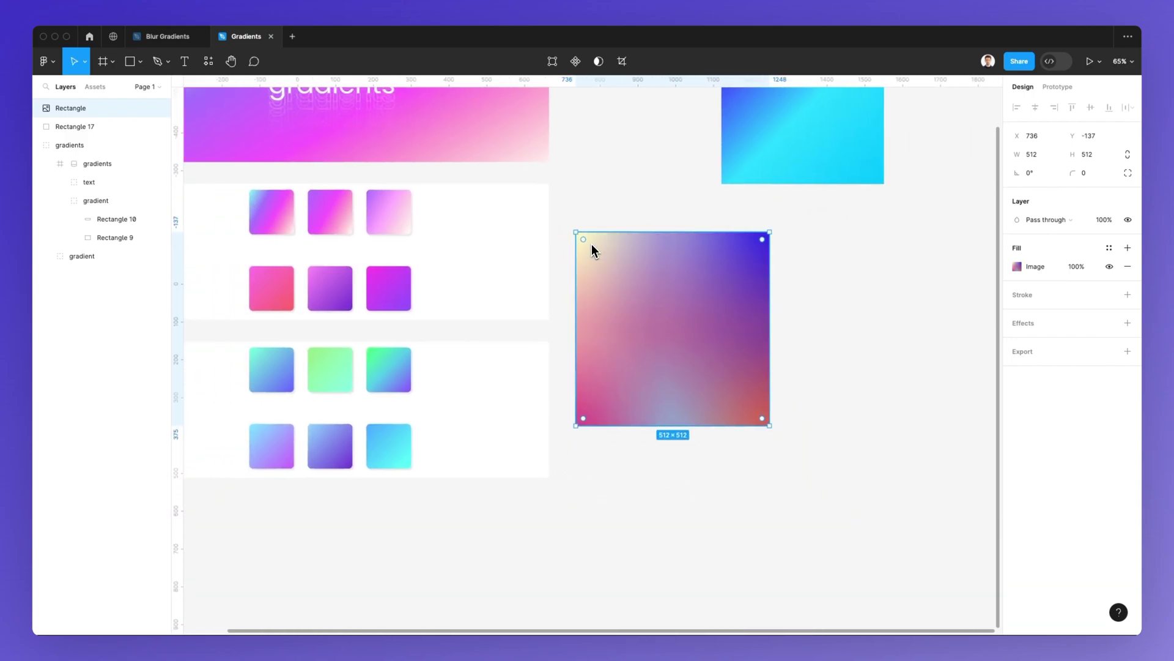
scroll(592, 244, up, 5)
scroll(593, 244, left, 5)
scroll(592, 244, left, 2)
scroll(592, 244, down, 3)
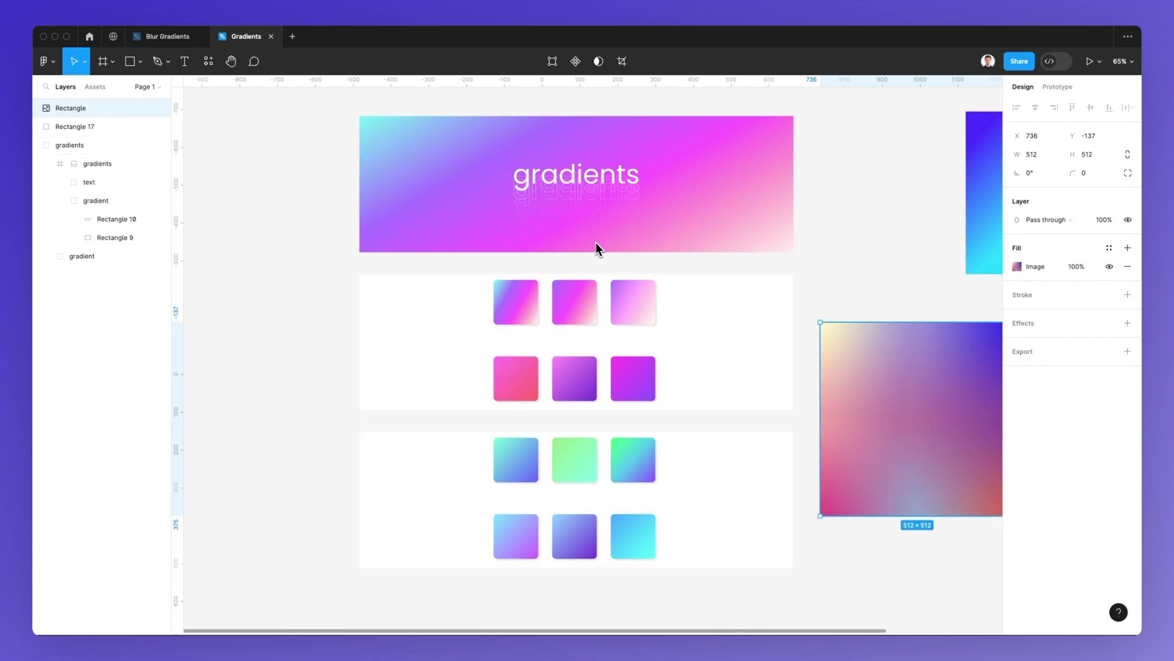
- Place the 512×512 gradient beside the gradients frame at X 1121, Y -161
drag(850, 386, 949, 377)
scroll(949, 377, left, 3)
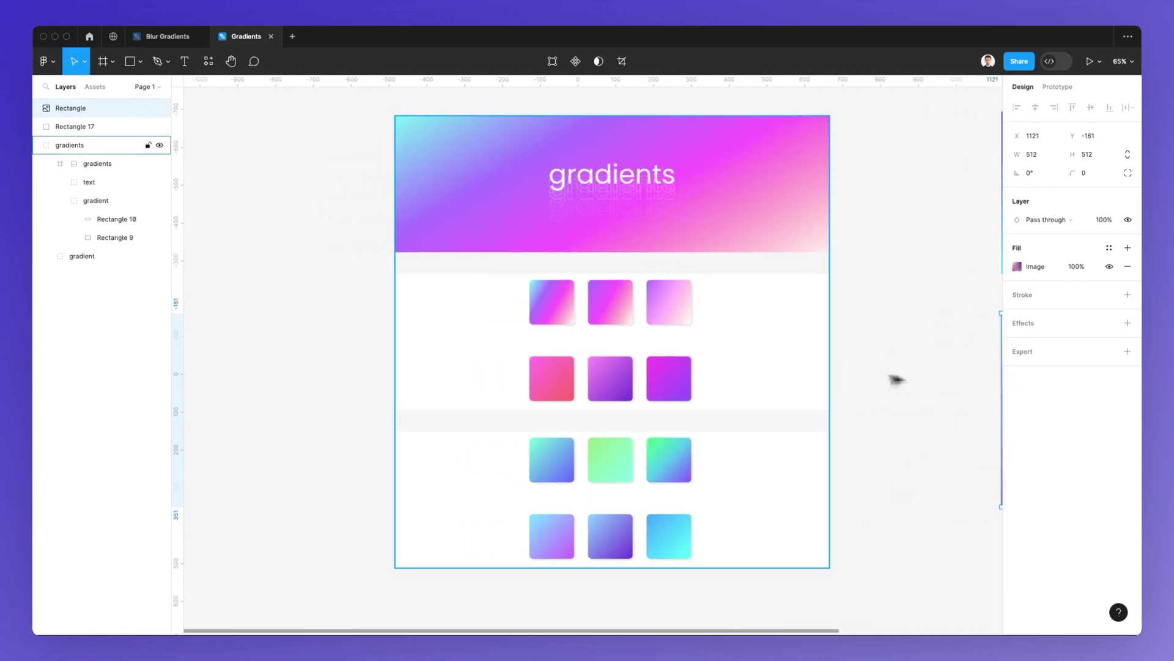
scroll(769, 370, up, 3)
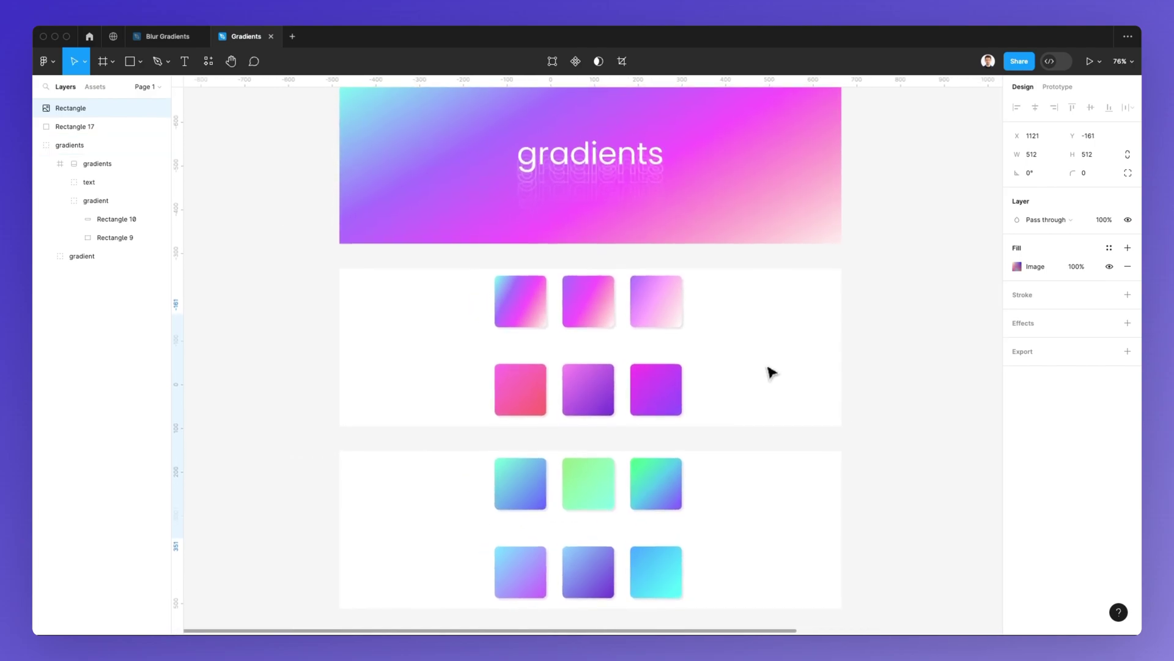
scroll(770, 372, left, 1)
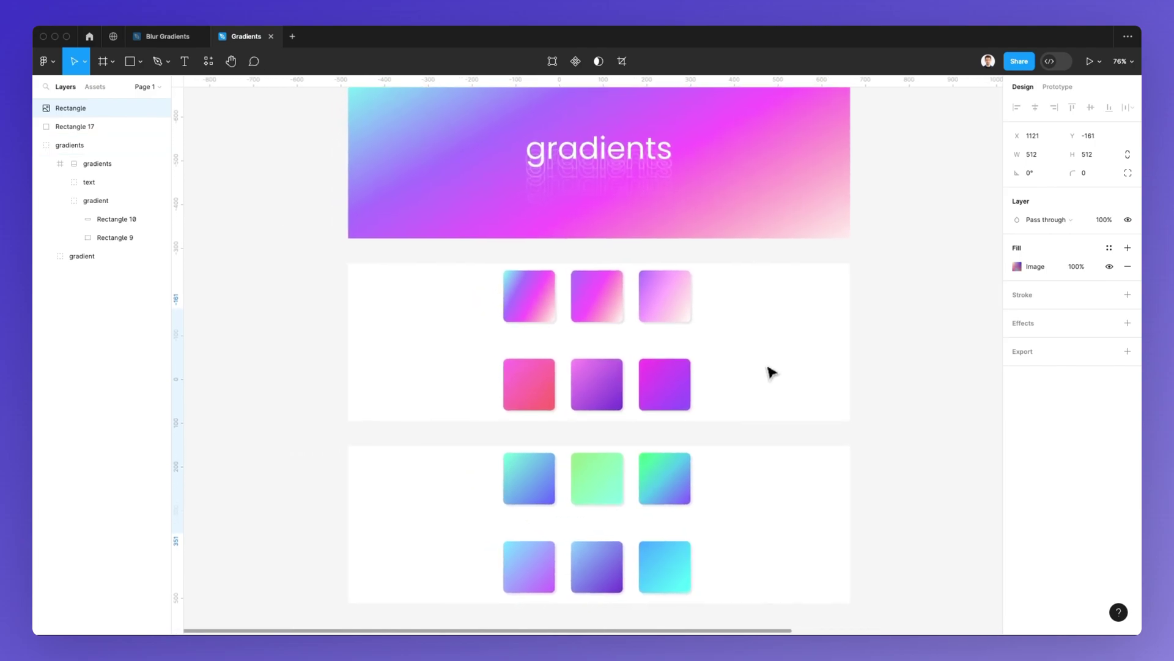
scroll(769, 371, right, 2)
scroll(770, 371, up, 1)
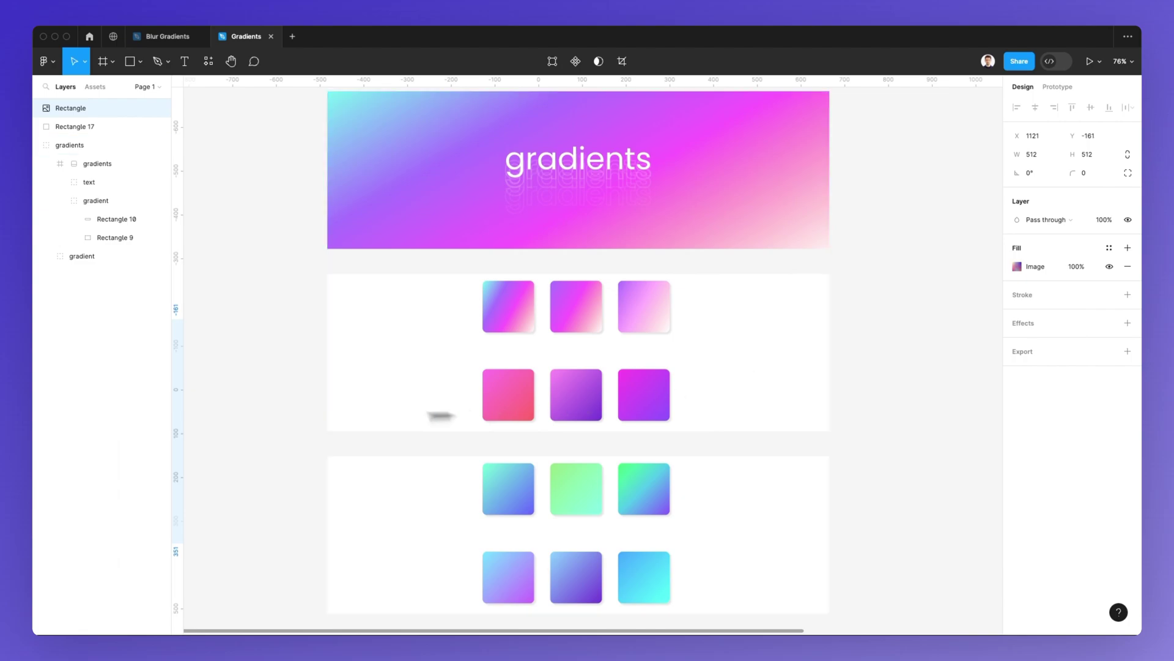